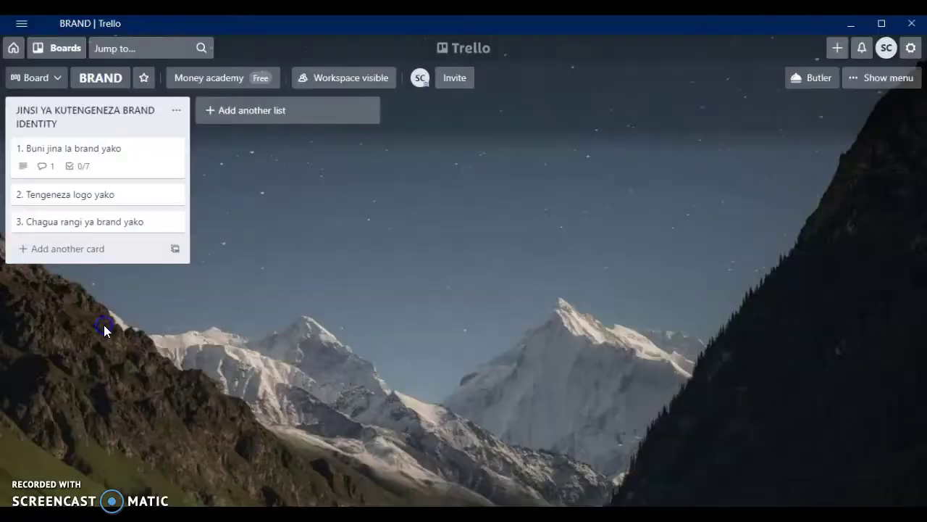
- Open the card "1. Buni jina la brand yako" and review its description, brand naming checklists and exercise comment
click(114, 160)
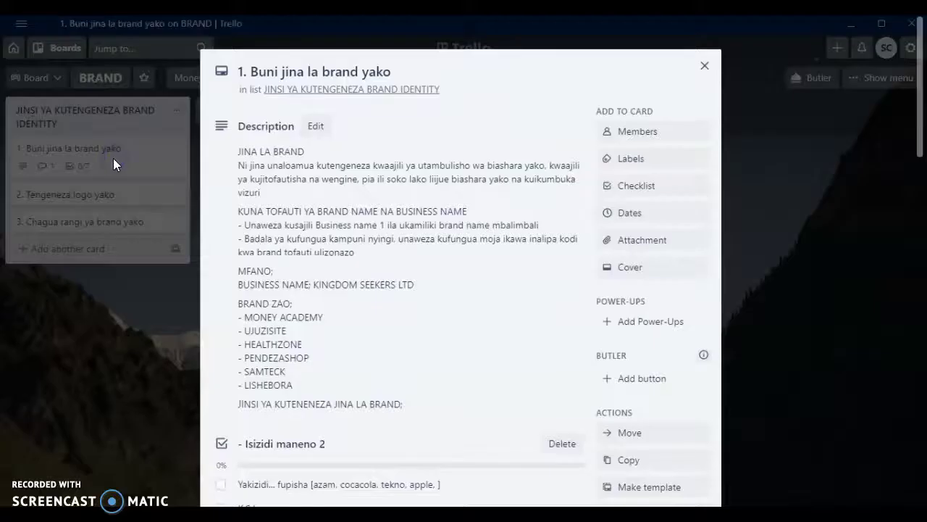
scroll(427, 241, down, 6)
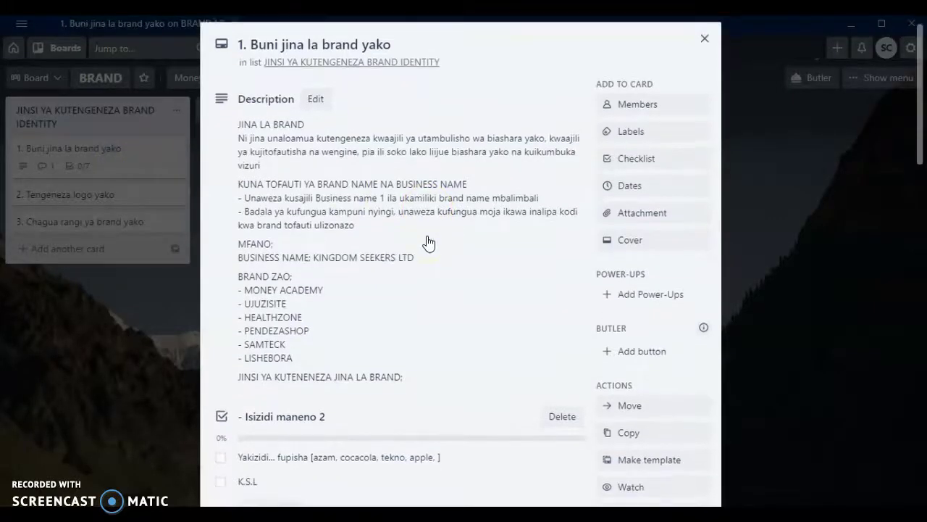
scroll(427, 241, down, 5)
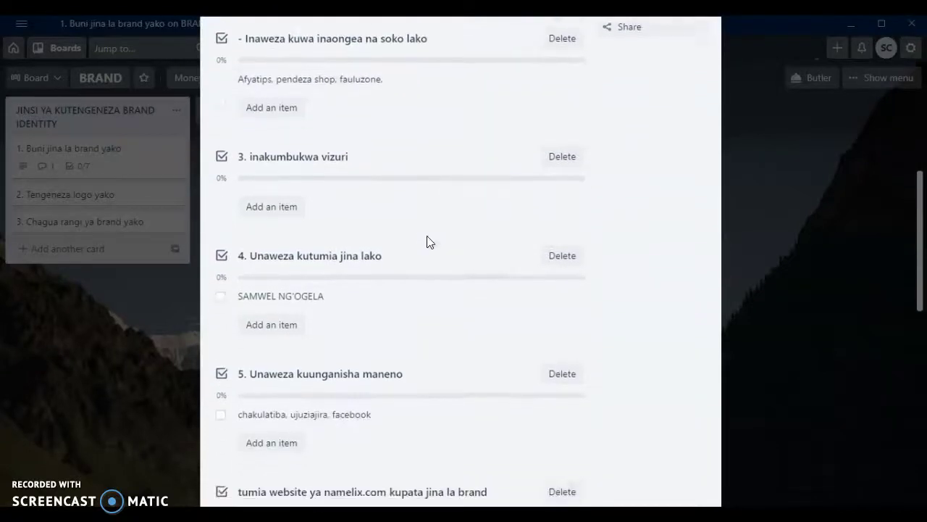
scroll(428, 241, down, 1)
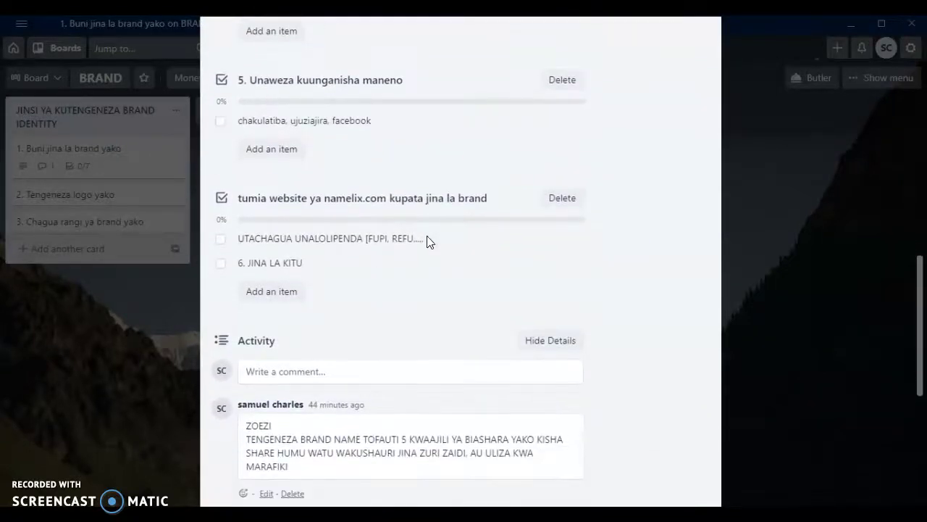
click(391, 208)
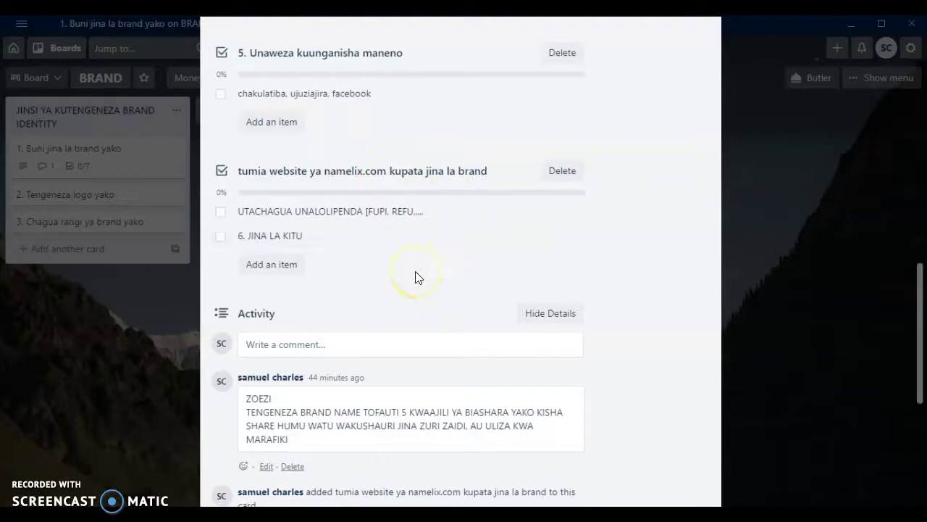
- Switch to the Namelix results for HEALTH in Firefox and browse the suggested business names and logos
mouse_move(450, 515)
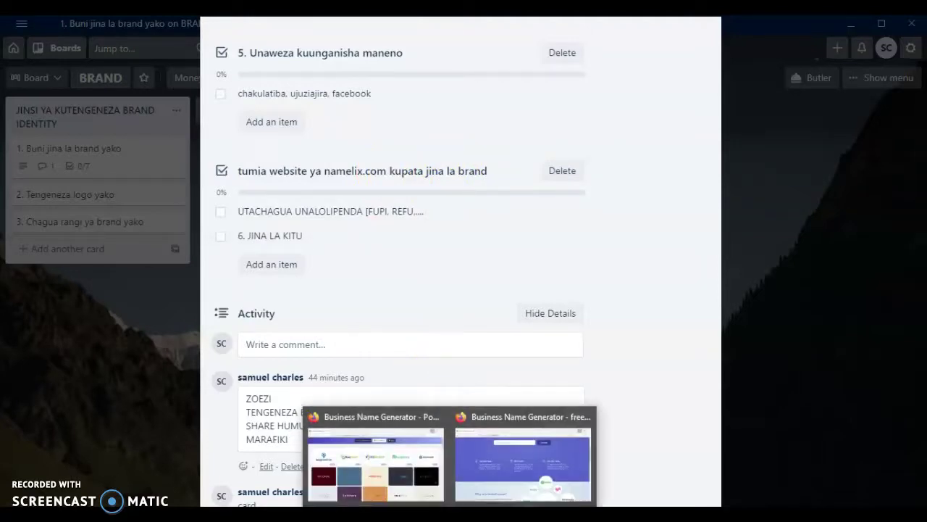
click(419, 472)
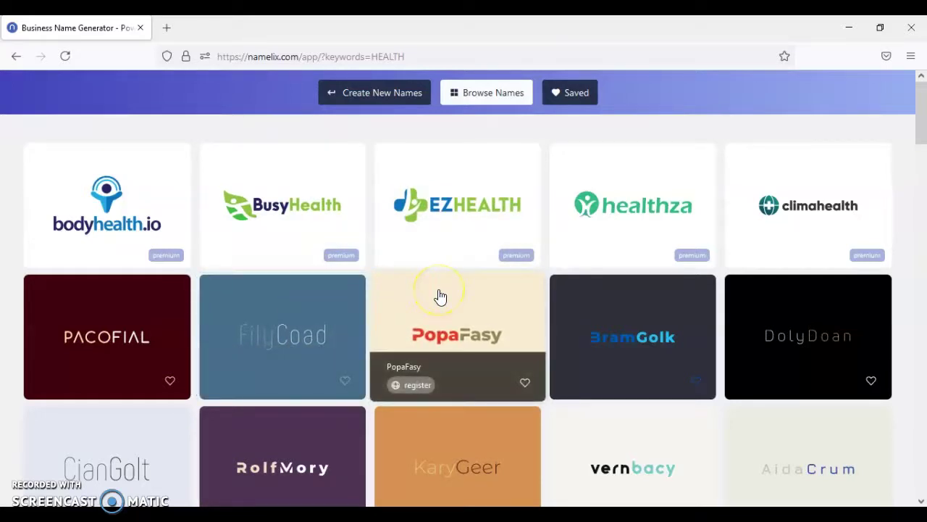
scroll(441, 296, down, 2)
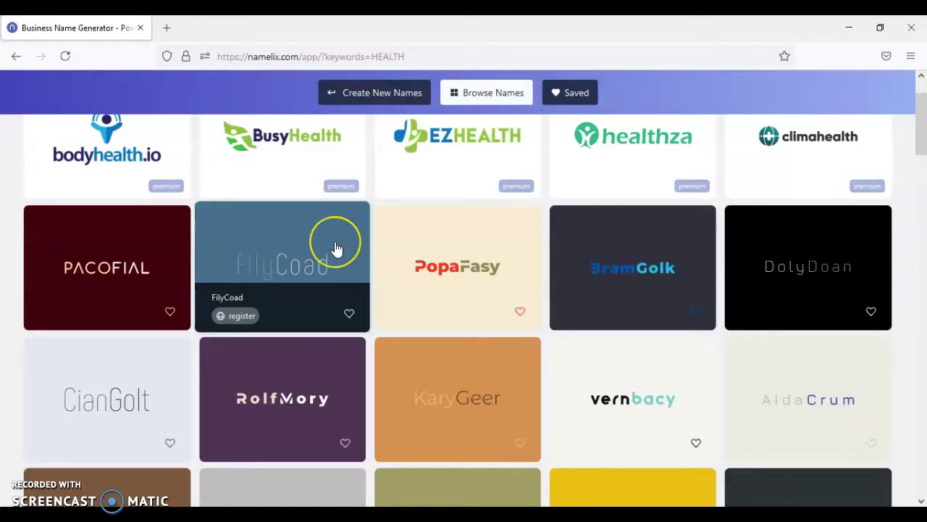
scroll(335, 248, down, 3)
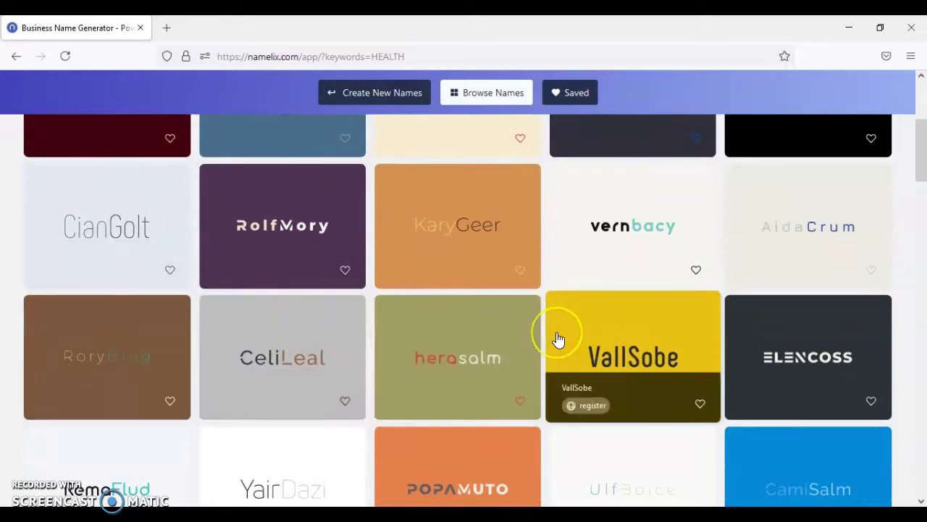
scroll(558, 339, down, 3)
scroll(558, 339, down, 6)
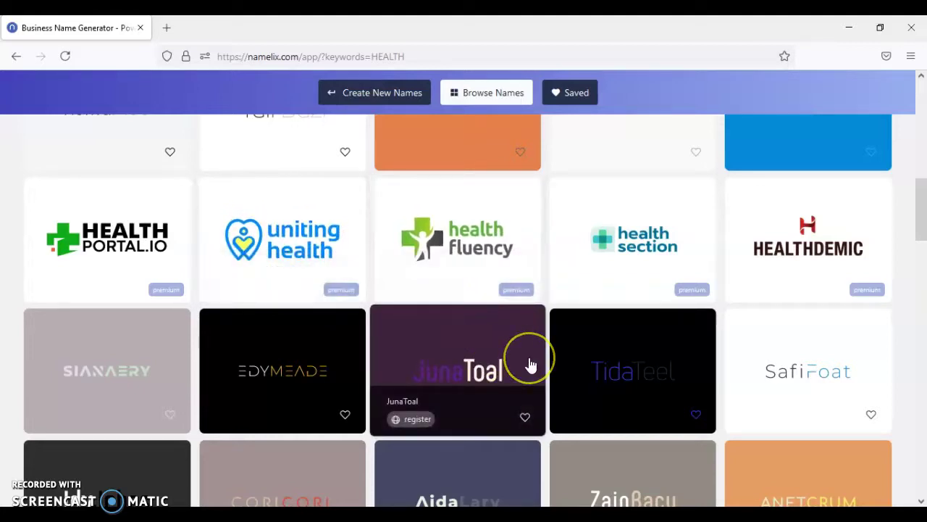
scroll(530, 364, down, 6)
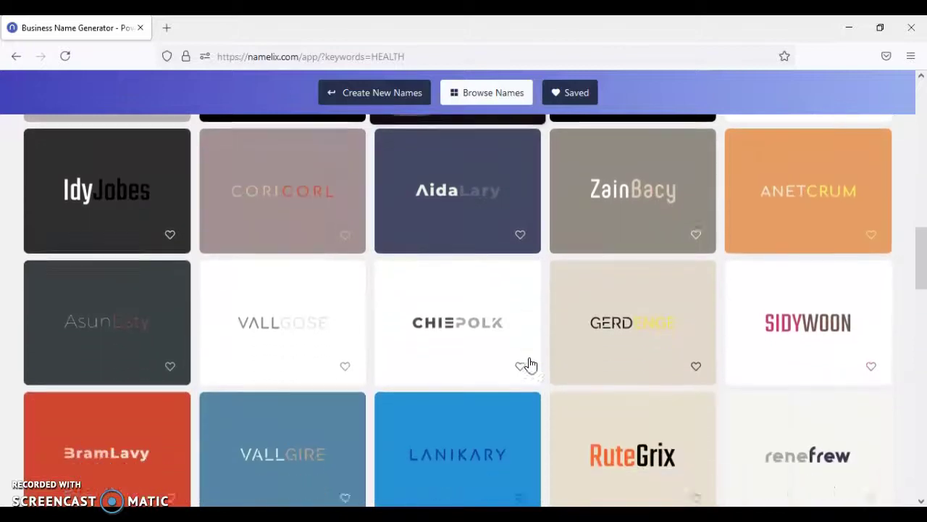
scroll(531, 364, down, 4)
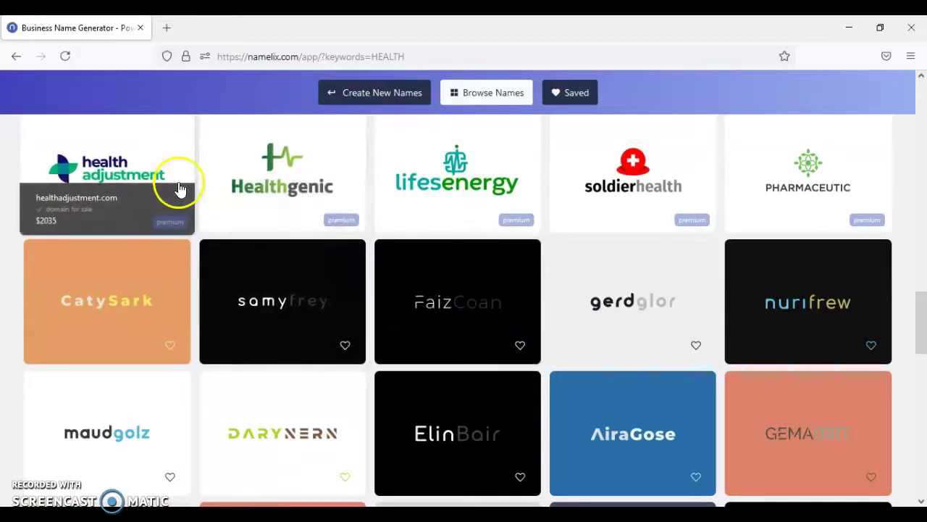
- Open the health adjustment listing, review its domain offer and purchase information, and return to the HEALTH name results
click(124, 167)
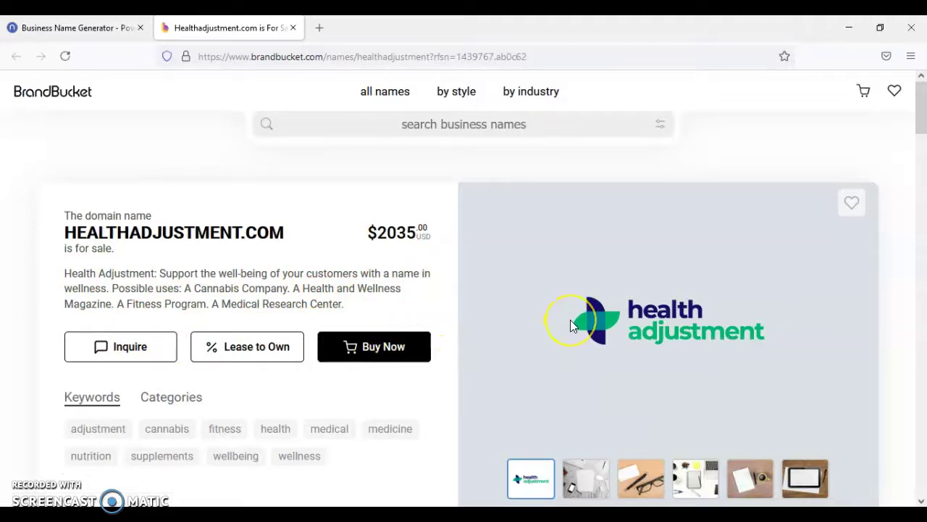
scroll(570, 319, down, 3)
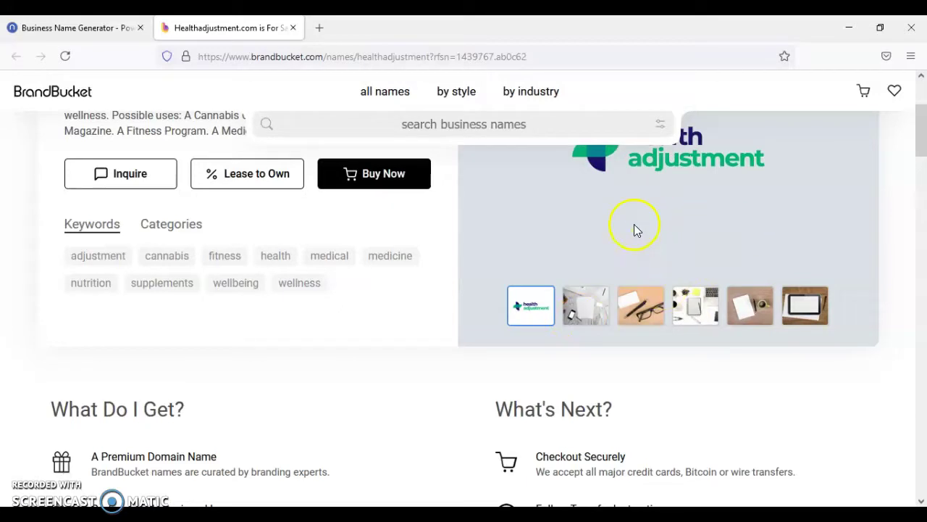
scroll(712, 287, down, 3)
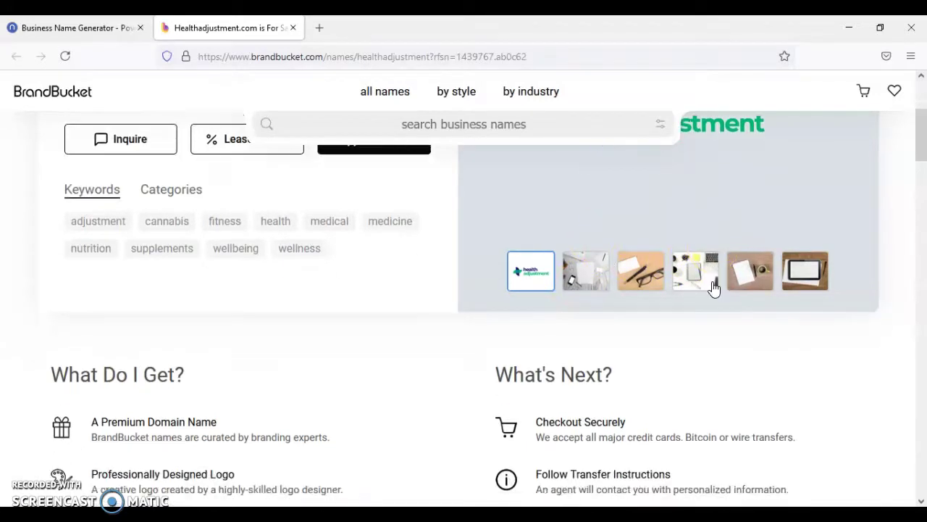
scroll(712, 286, down, 3)
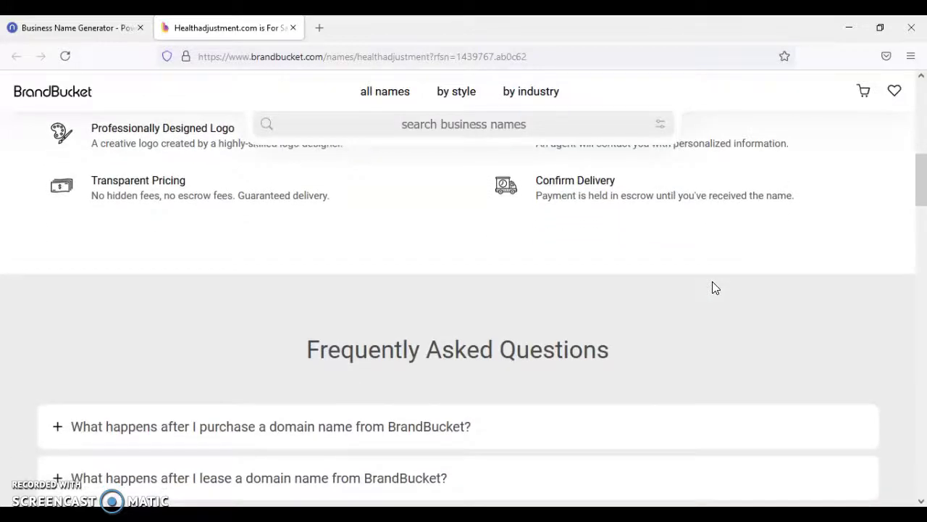
scroll(714, 287, up, 10)
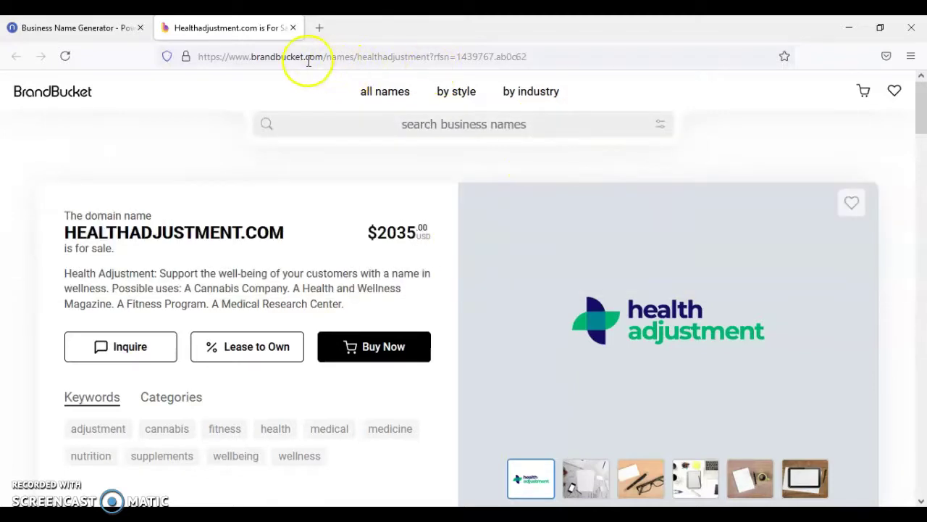
click(297, 27)
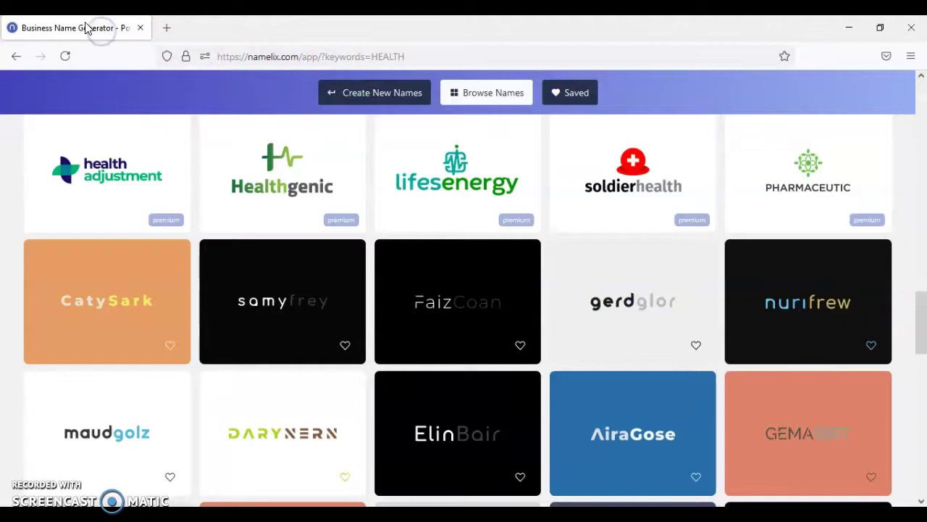
- Load the namelix.com home page in a new browser tab
click(168, 28)
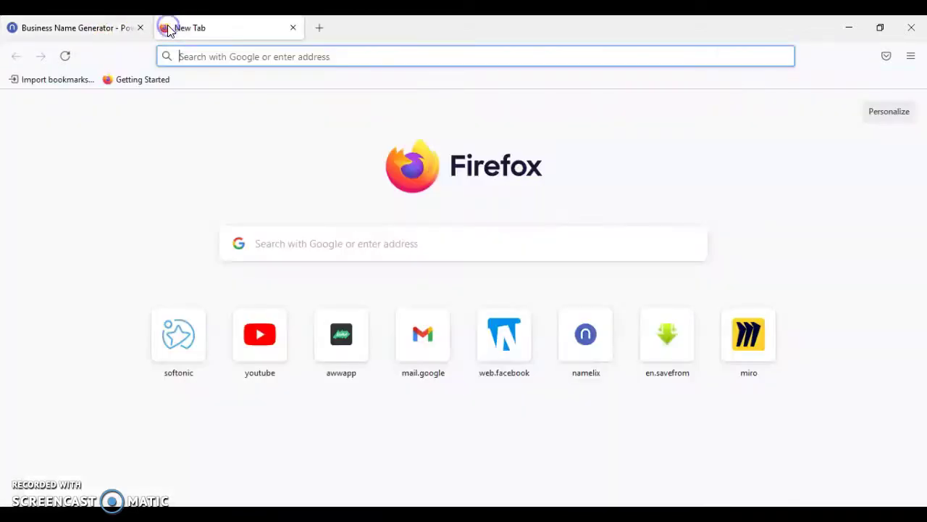
text(Namelix.com/)
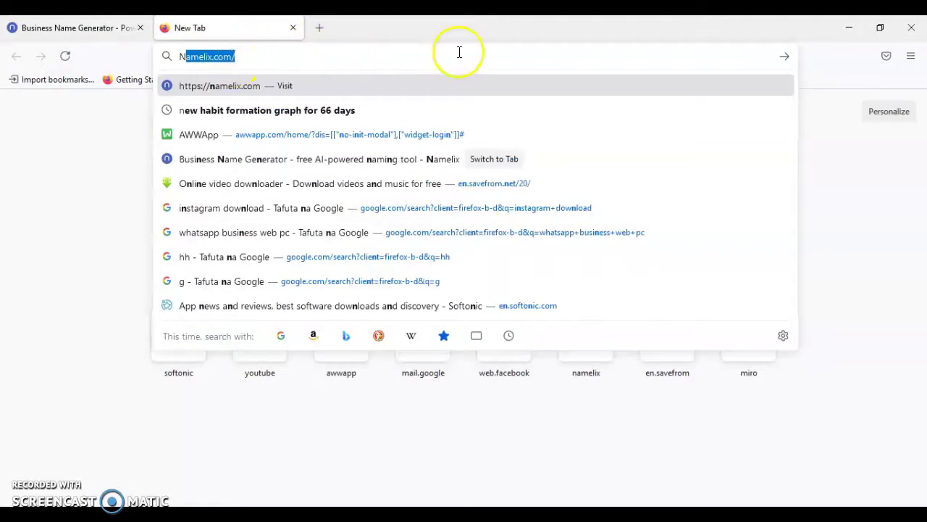
click(321, 29)
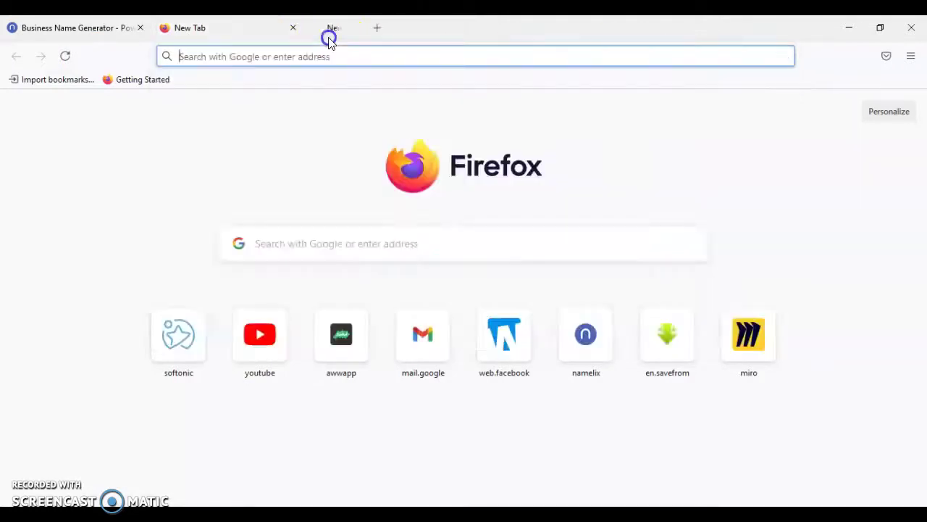
click(352, 55)
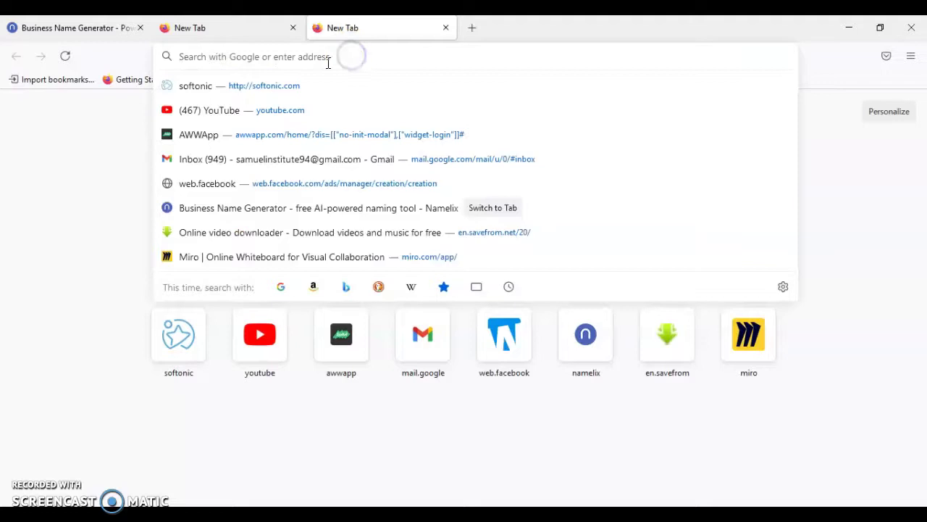
text(NA)
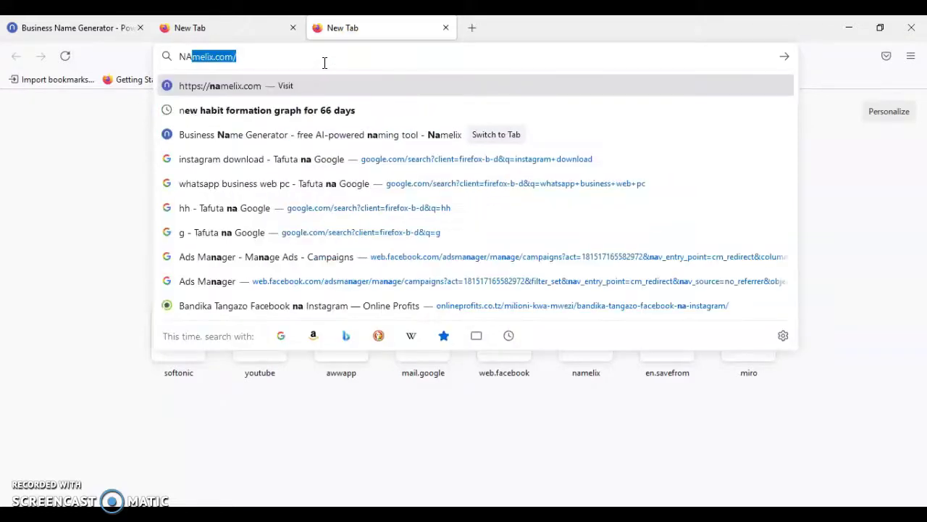
text(M)
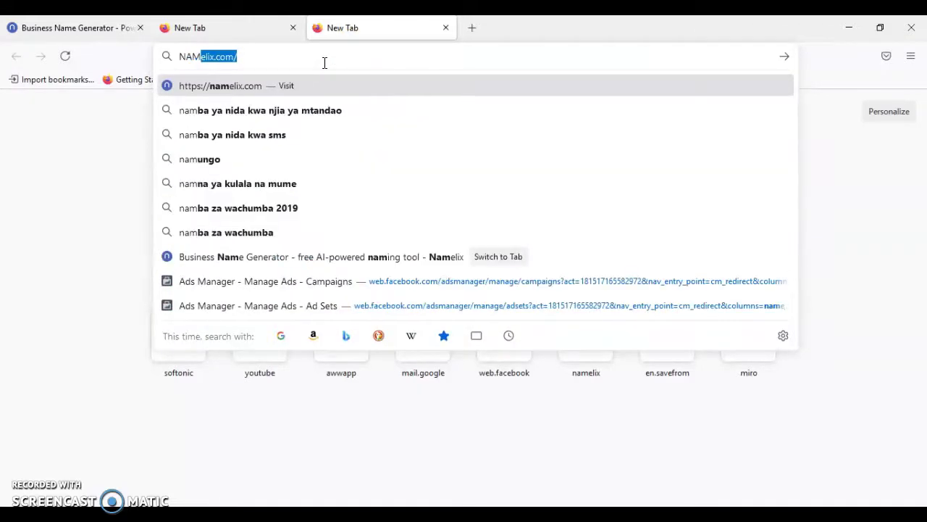
text(W)
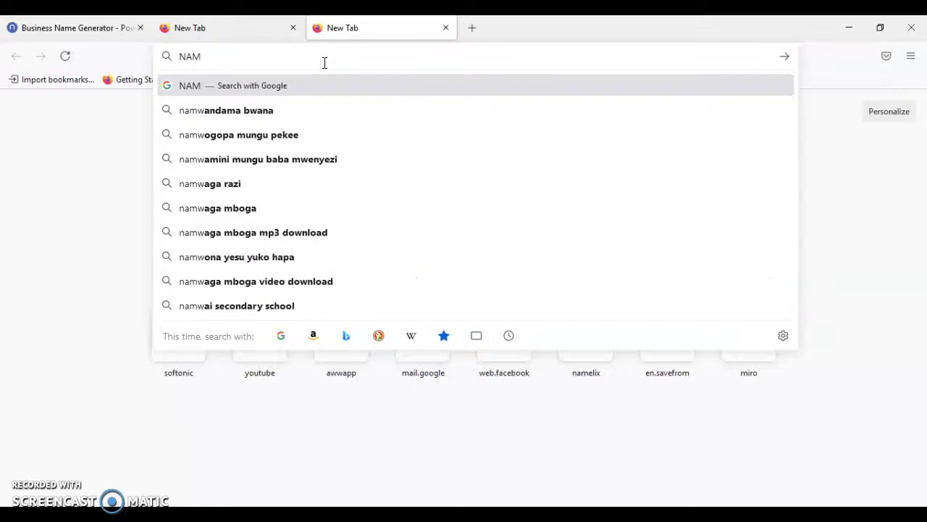
text(ELI)
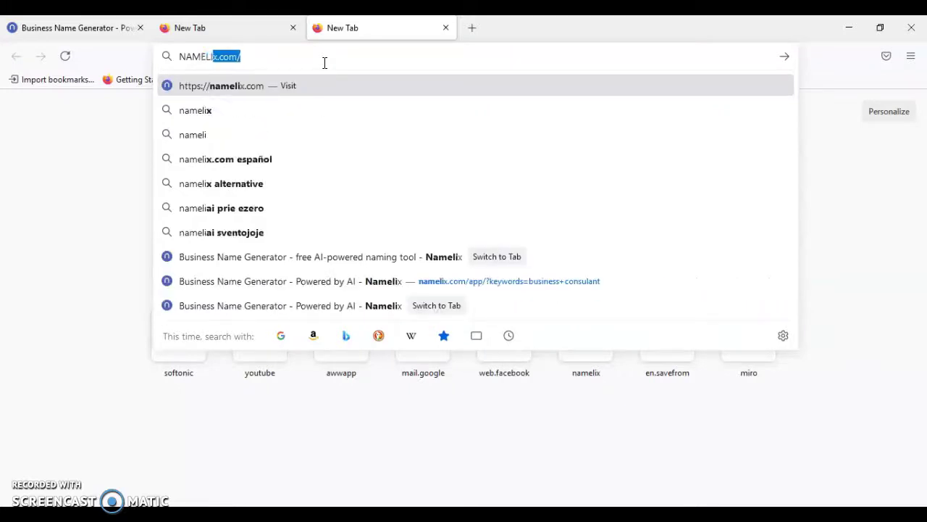
text(X.COM)
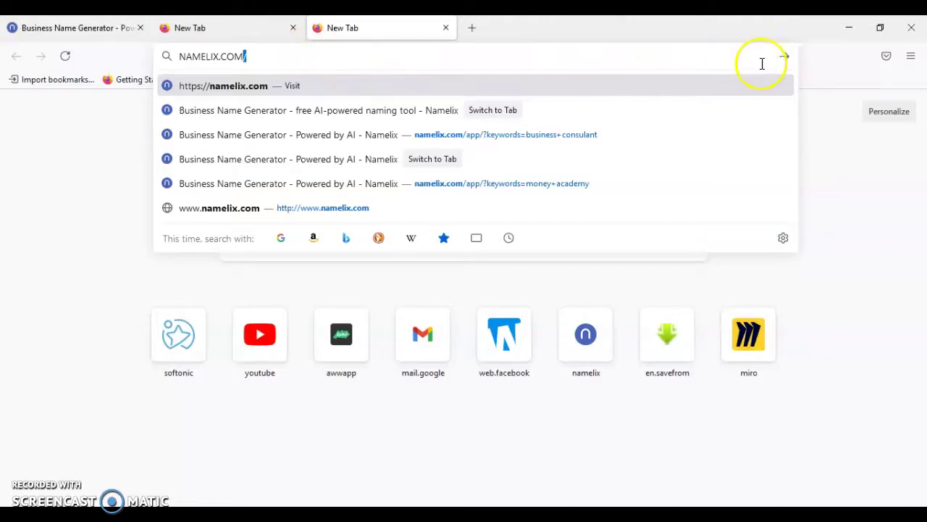
click(783, 57)
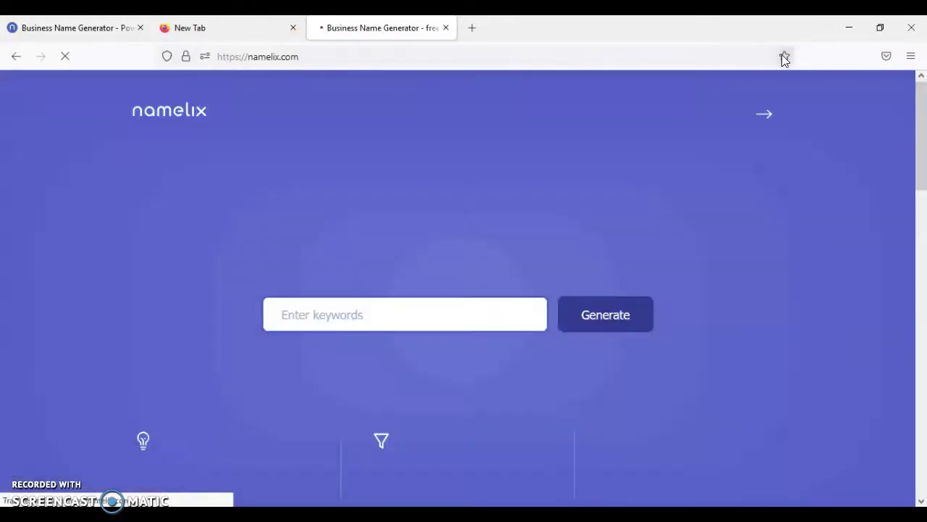
- Generate business name ideas for the keyword CAKE with the short name length of 3-6 letters
scroll(555, 170, down, 3)
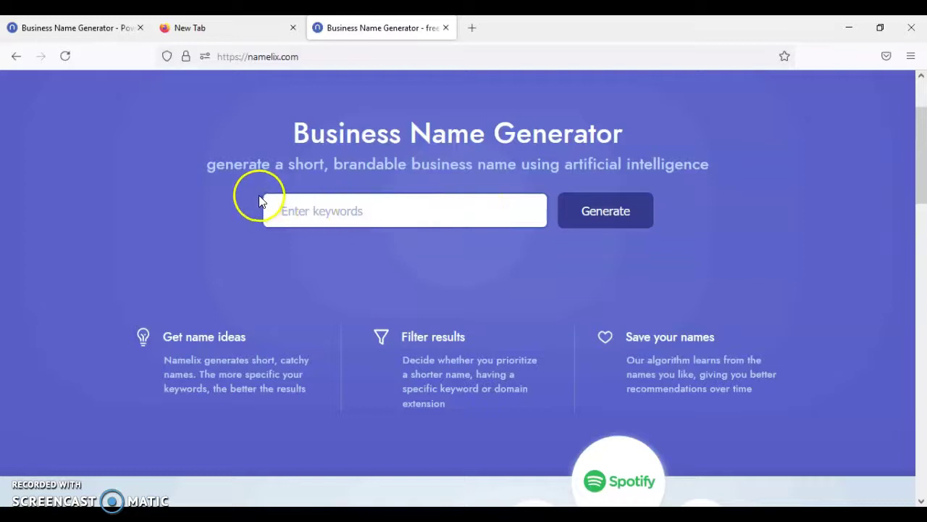
click(296, 209)
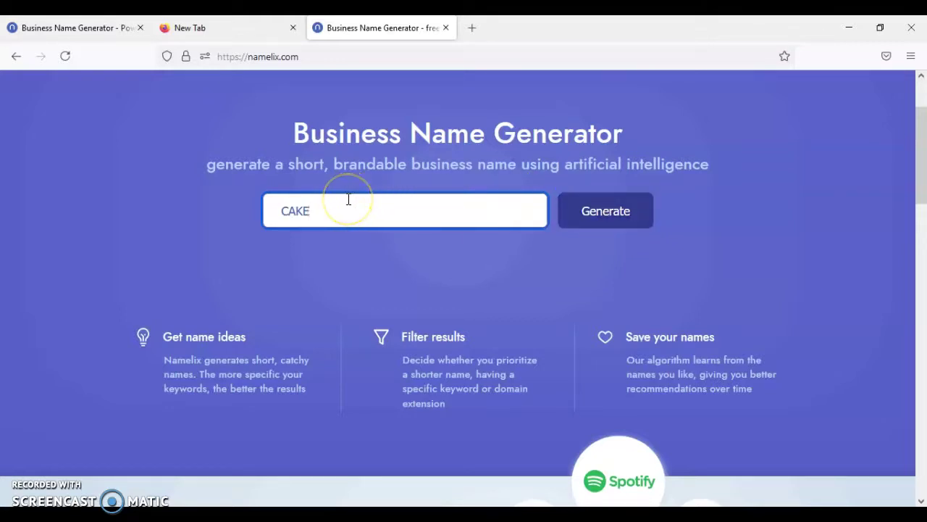
click(618, 212)
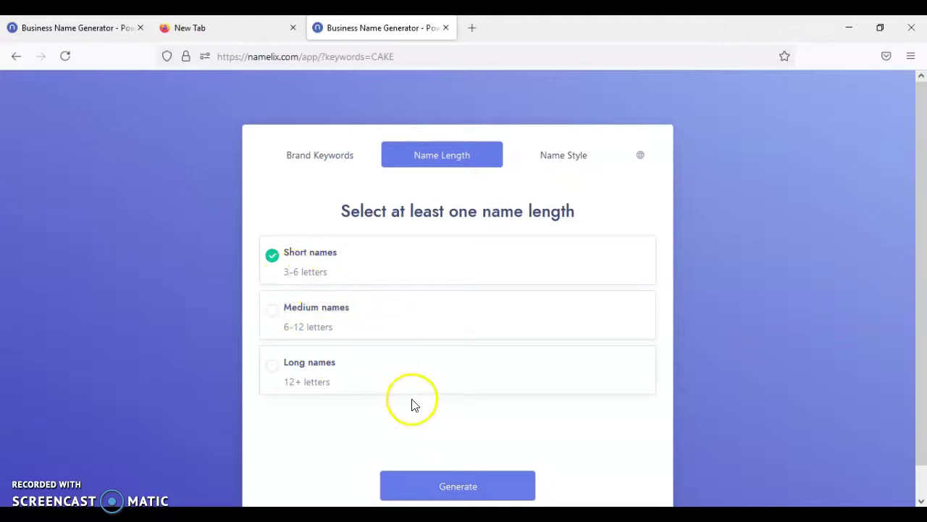
click(455, 482)
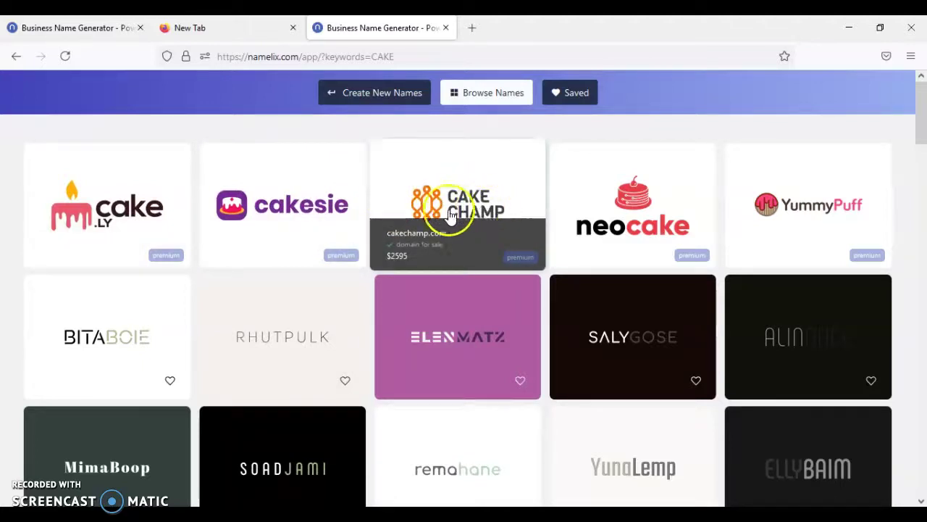
- View the neocake domain listing, return to the CAKE results and browse further name suggestions
click(587, 185)
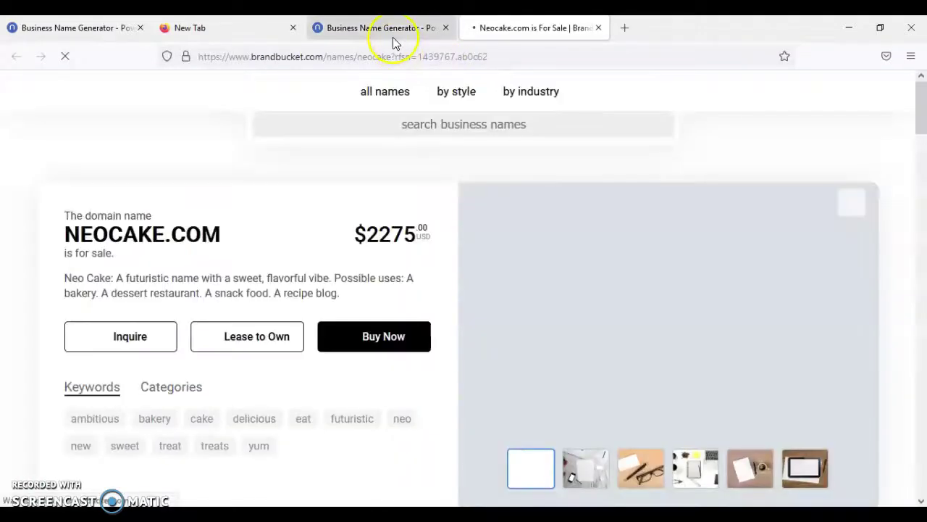
click(392, 35)
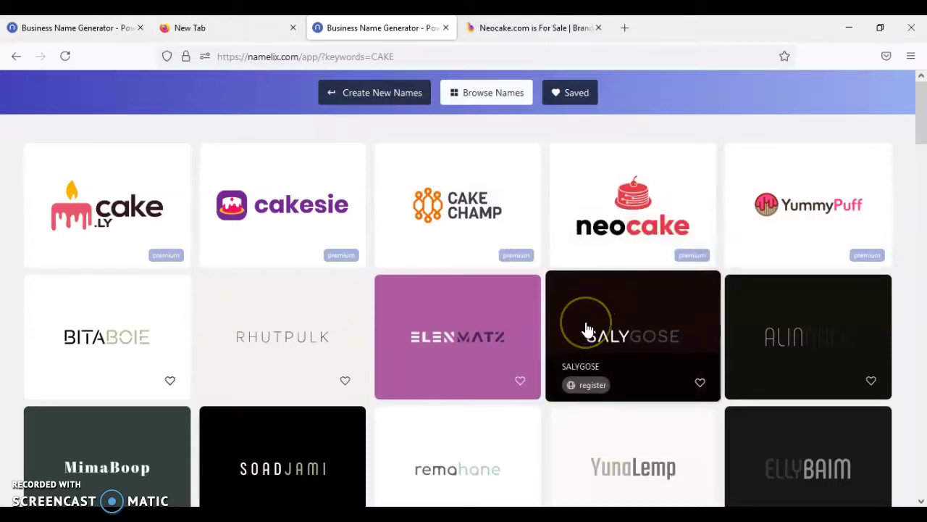
scroll(587, 330, down, 3)
scroll(587, 330, down, 5)
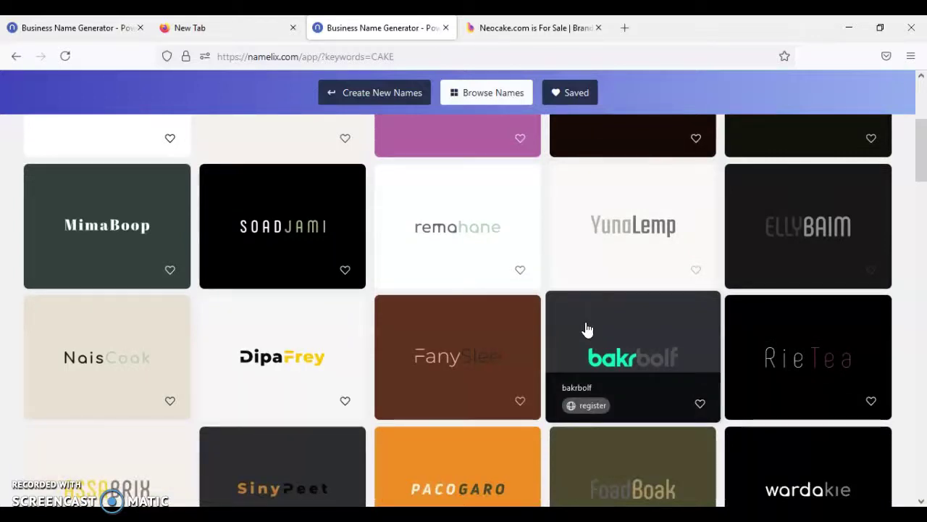
- Browse further down the CAKE name suggestions, examining the generated names and the premium domains offered for sale
scroll(587, 329, down, 1)
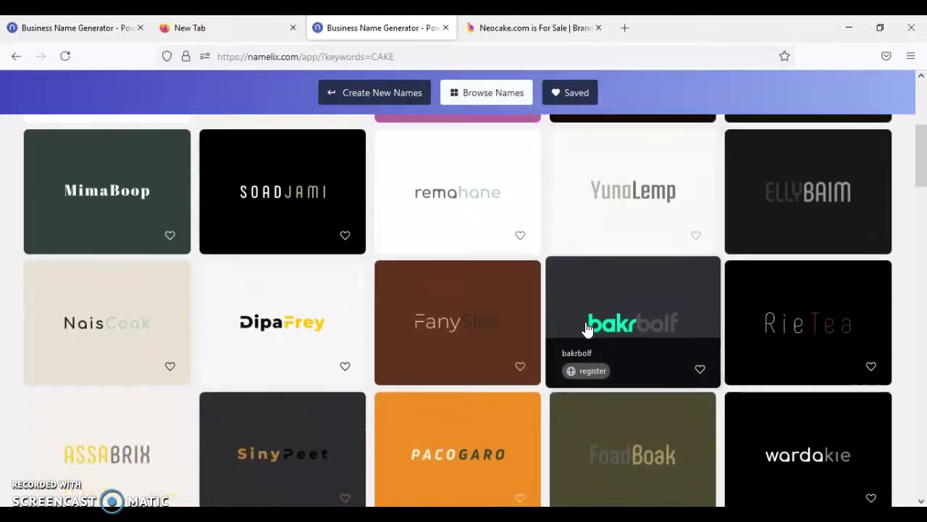
scroll(586, 329, down, 2)
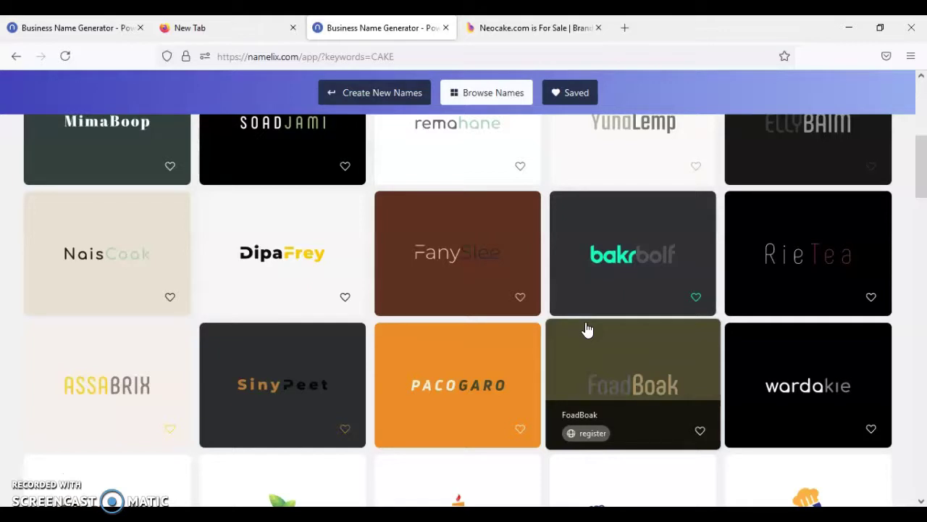
scroll(587, 330, down, 3)
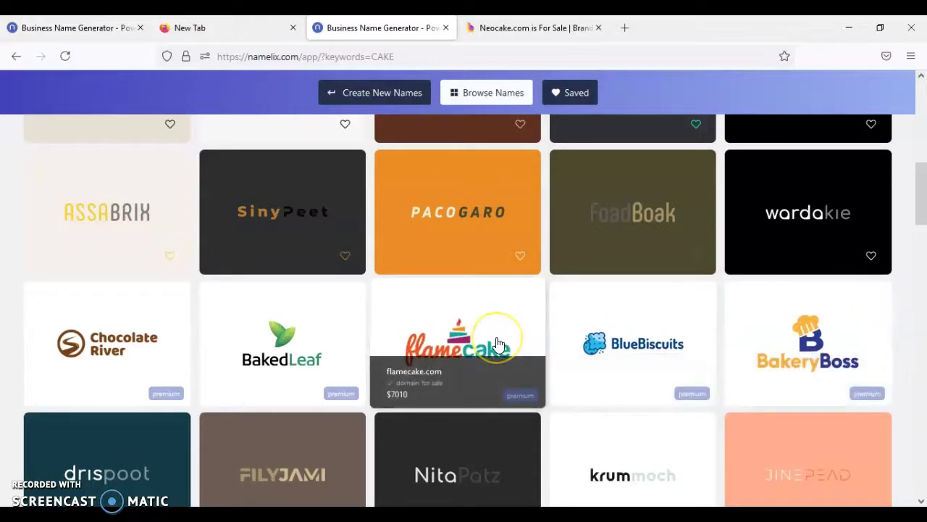
scroll(497, 344, down, 5)
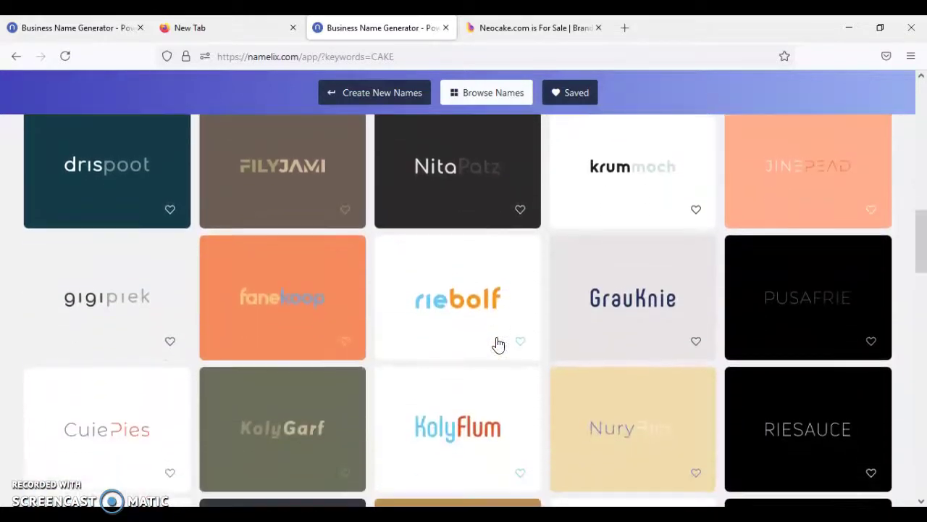
scroll(497, 344, down, 3)
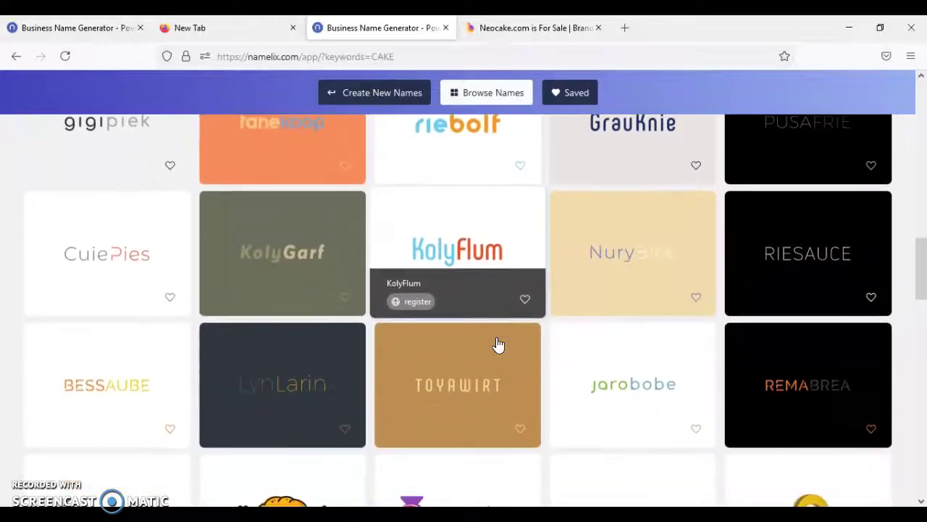
scroll(497, 344, down, 4)
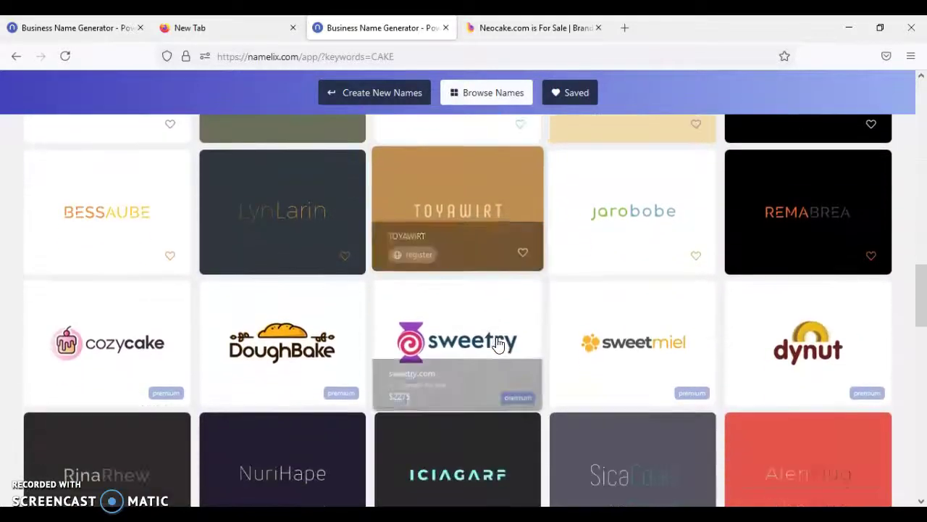
scroll(497, 344, down, 1)
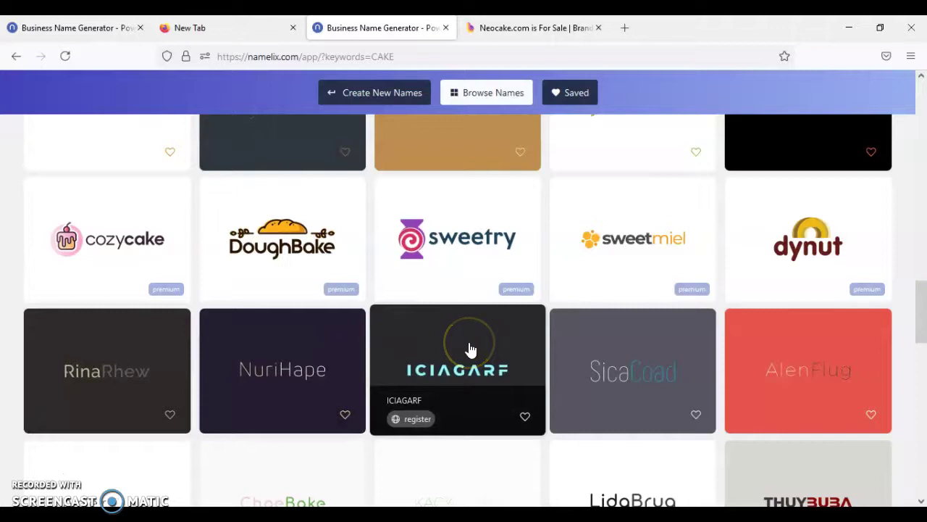
scroll(470, 349, down, 3)
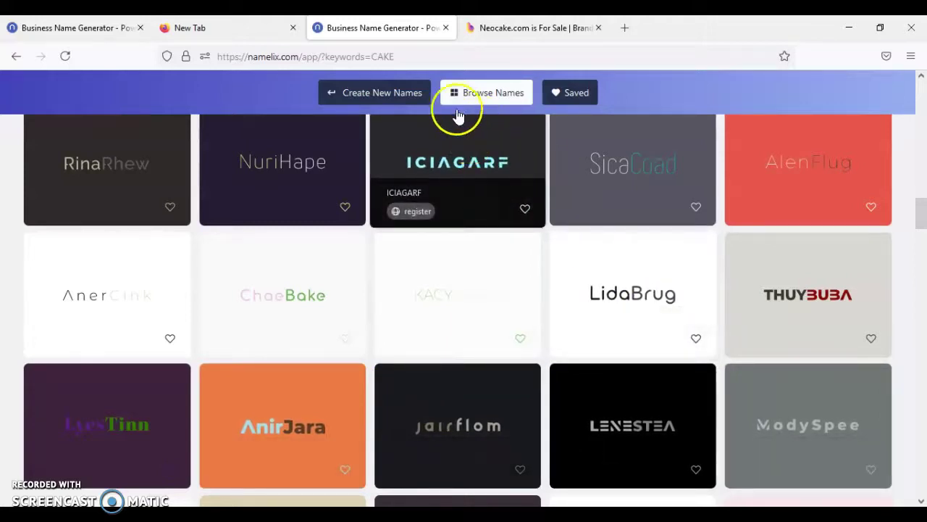
- Generate a new set of name suggestions for CAKE using the Person names style
click(391, 94)
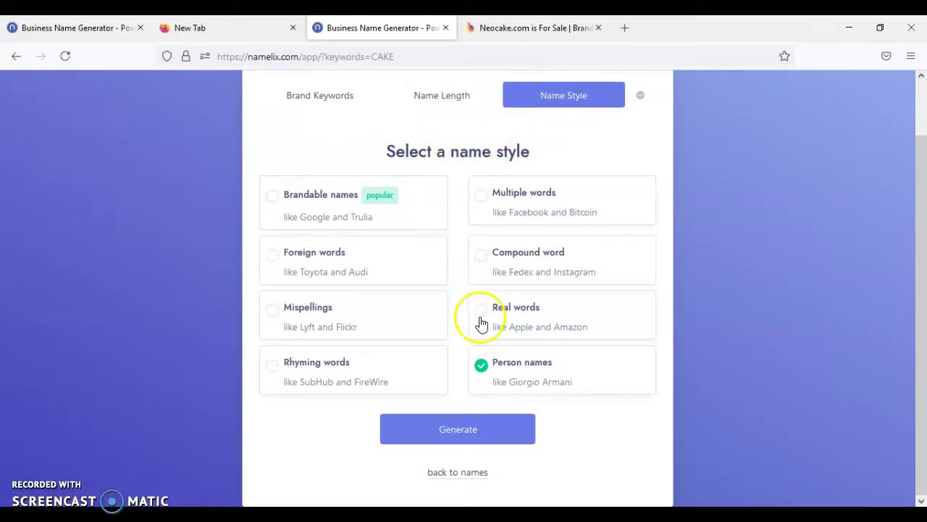
click(475, 428)
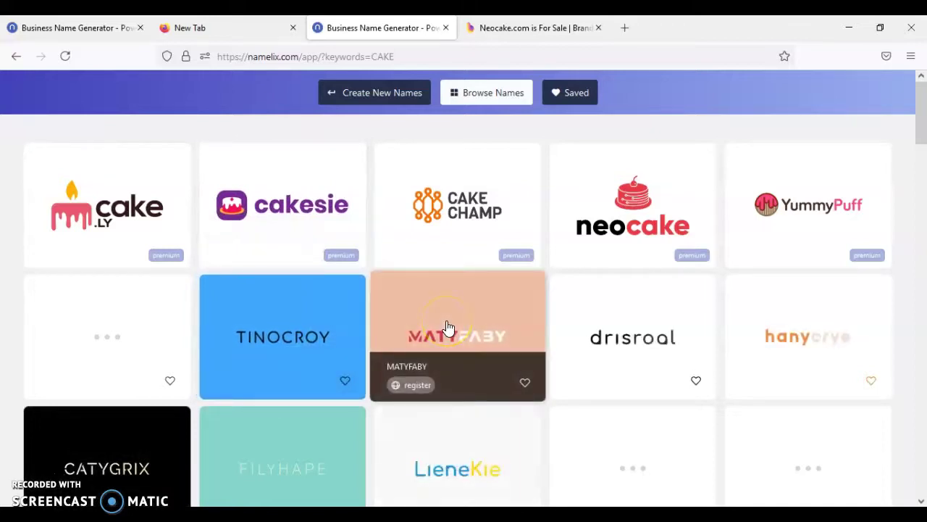
- Look through the new CAKE suggestions and open the logo page for the name skyepoon
scroll(448, 328, down, 3)
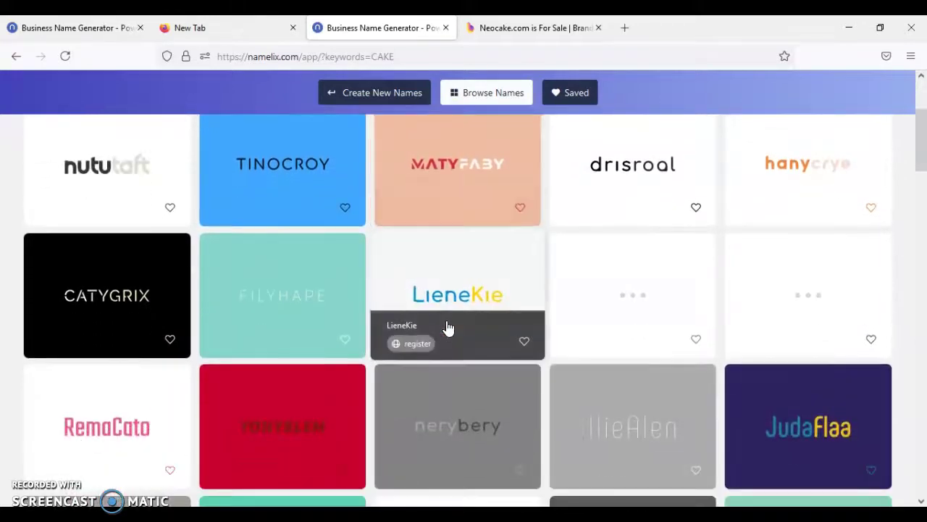
scroll(447, 327, down, 3)
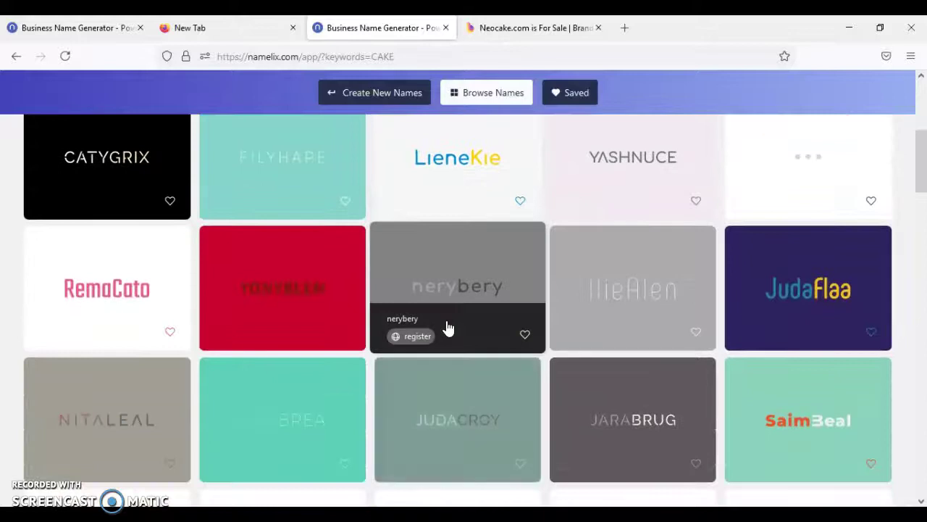
scroll(447, 328, down, 3)
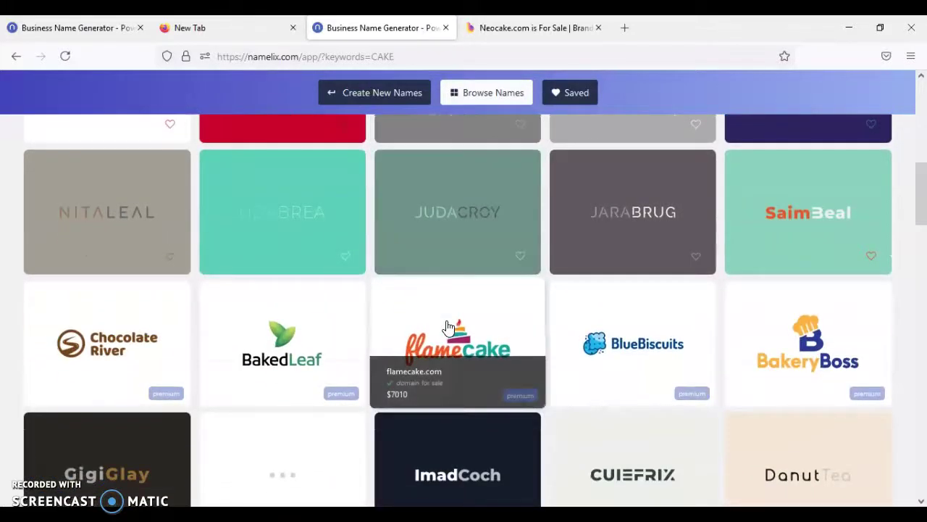
scroll(447, 327, down, 1)
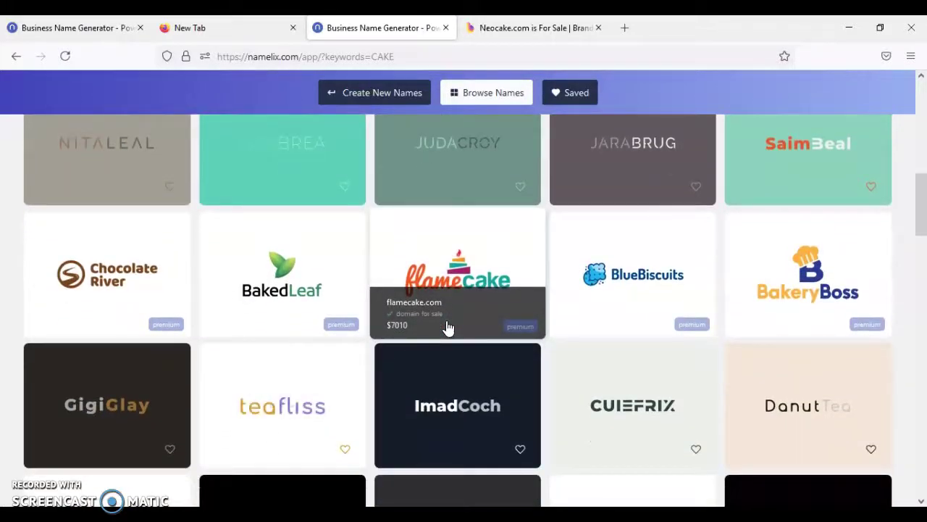
scroll(448, 328, down, 2)
scroll(448, 328, down, 4)
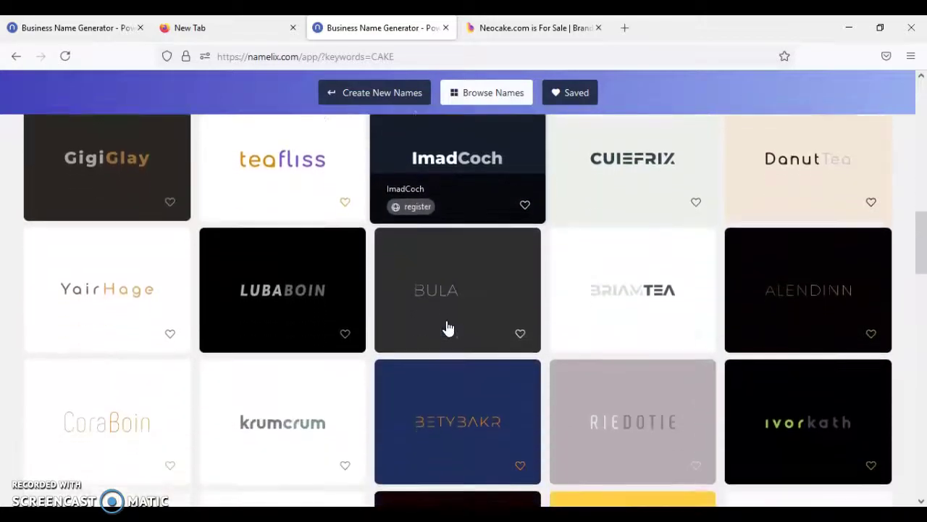
scroll(448, 328, down, 5)
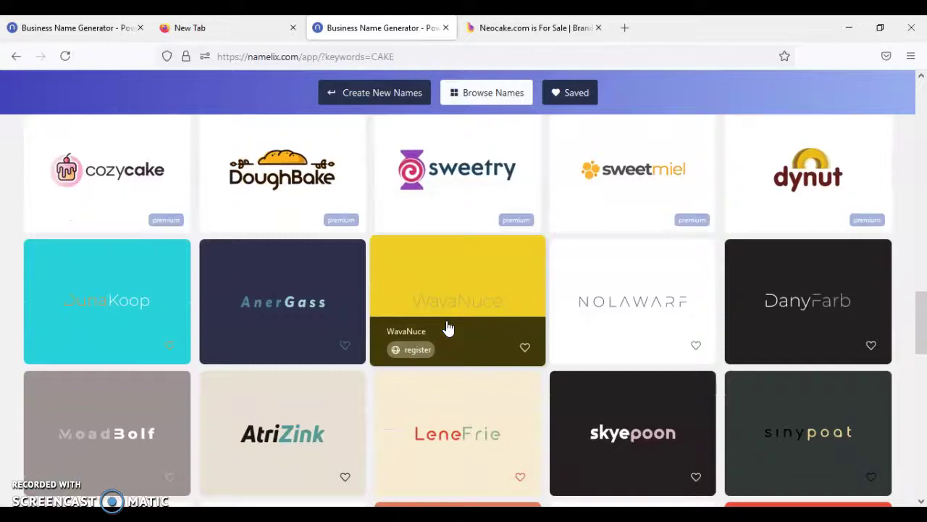
scroll(448, 328, down, 2)
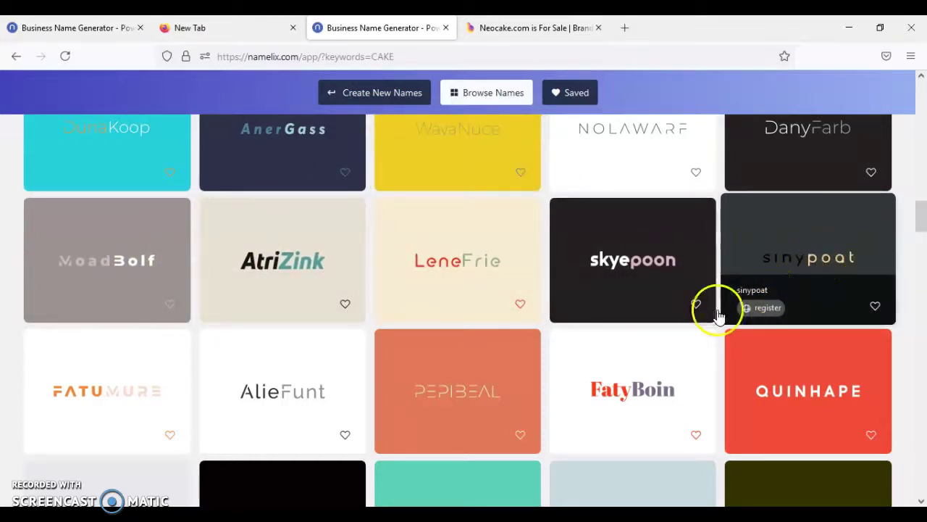
click(634, 255)
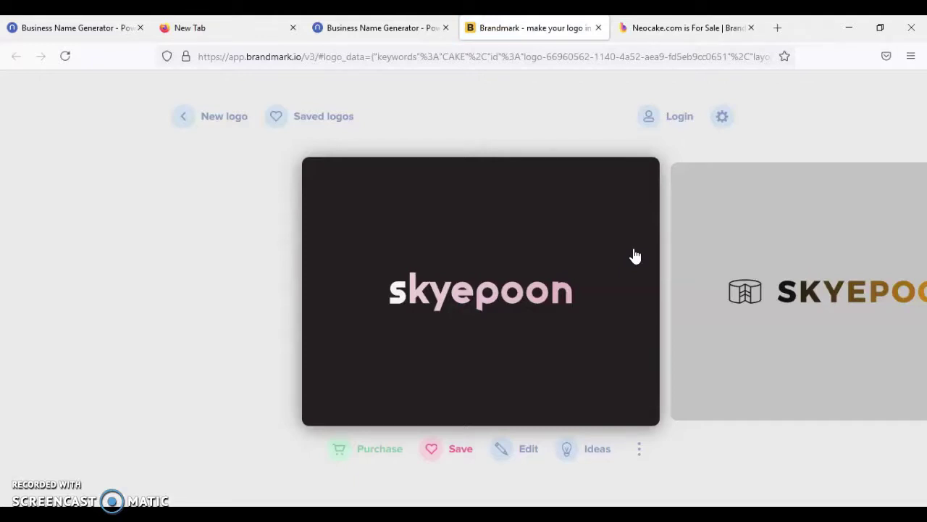
- Open the full preview of the alternative SKYEPOON logo with the cake icon and the black-to-orange lettering
click(690, 274)
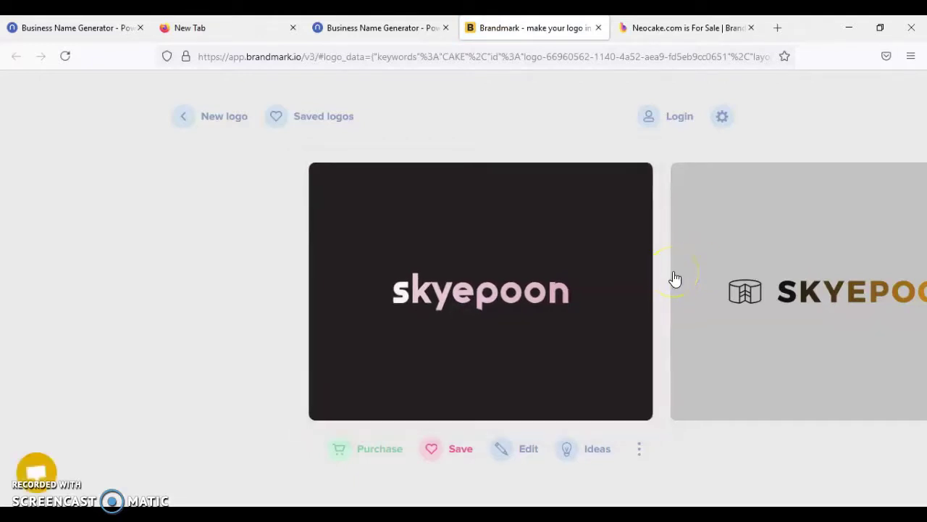
click(621, 343)
click(709, 355)
click(649, 356)
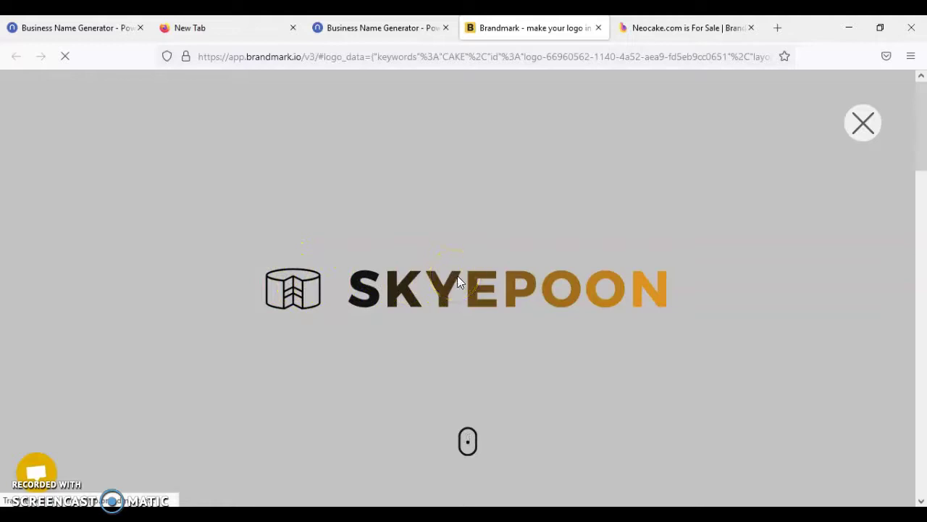
- Examine how the SKYEPOON logo looks on the shopping bag, product packaging and business card mockups
scroll(457, 281, down, 2)
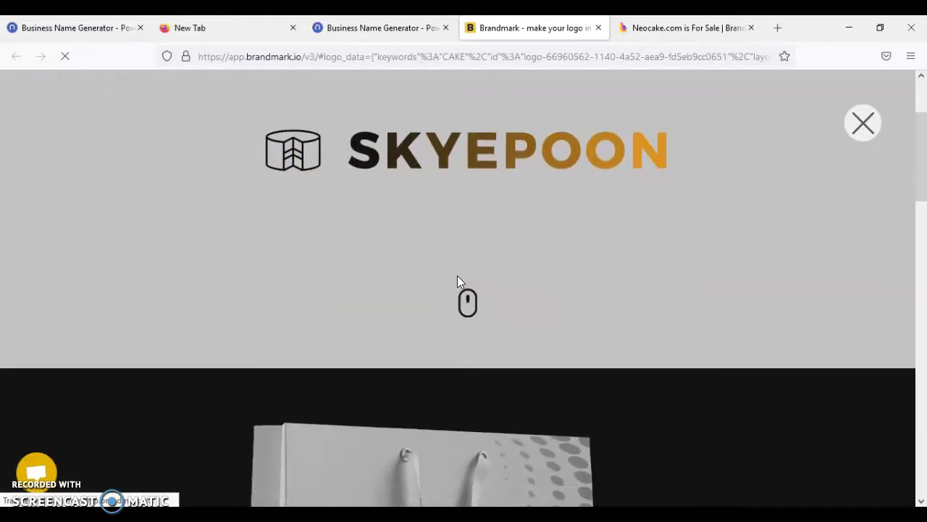
scroll(457, 281, down, 4)
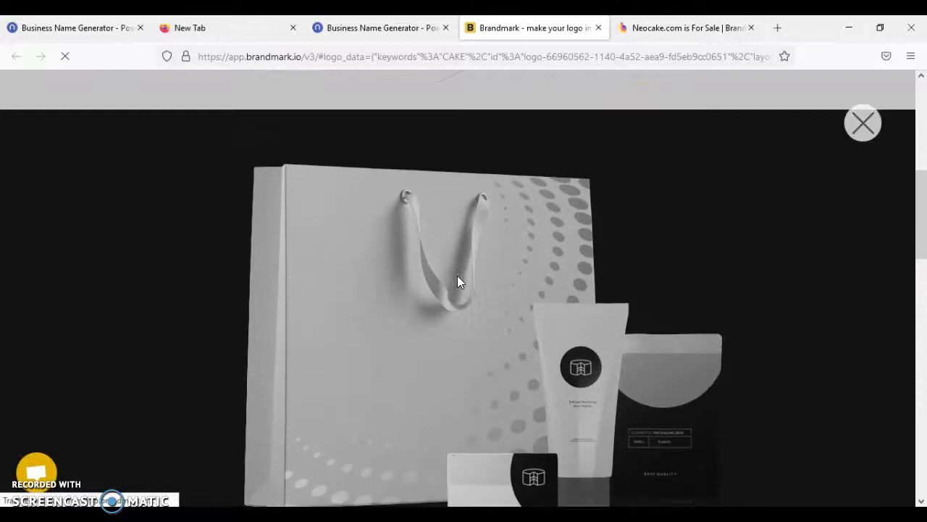
scroll(457, 281, down, 2)
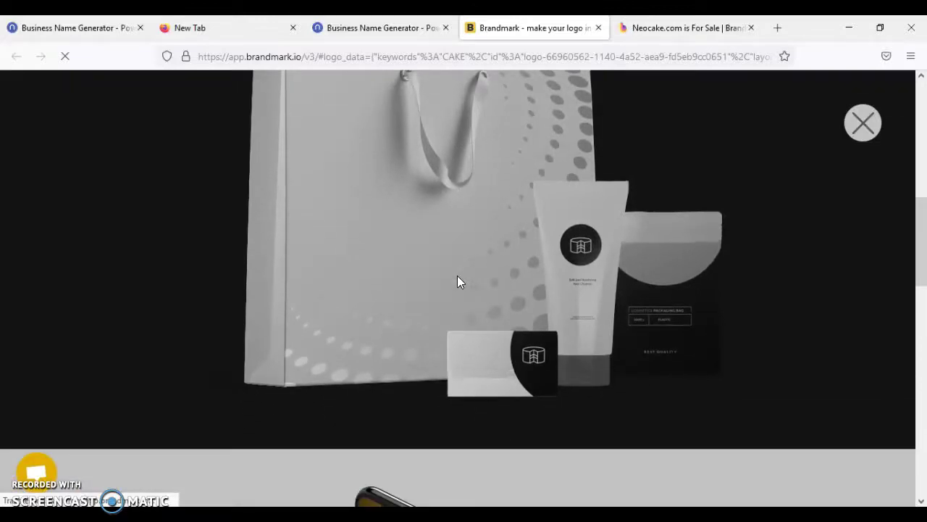
scroll(457, 281, up, 2)
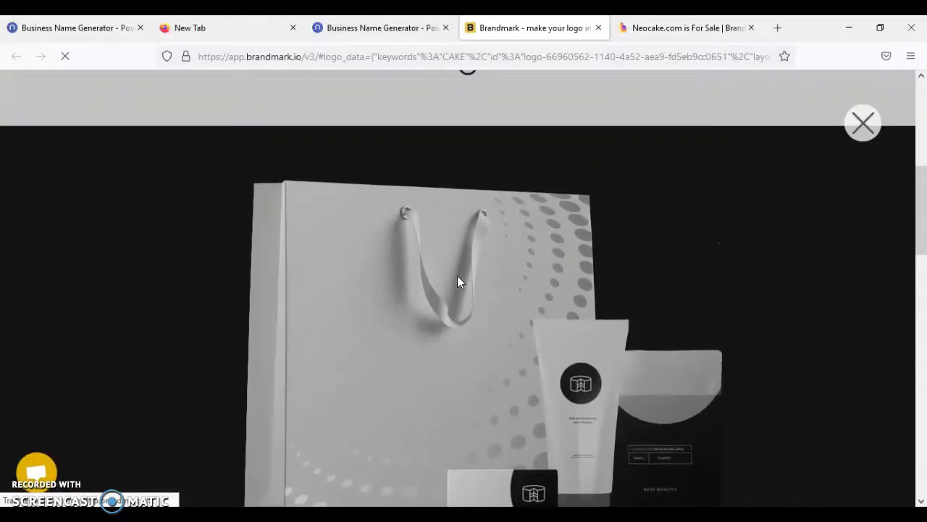
scroll(457, 281, down, 2)
click(543, 241)
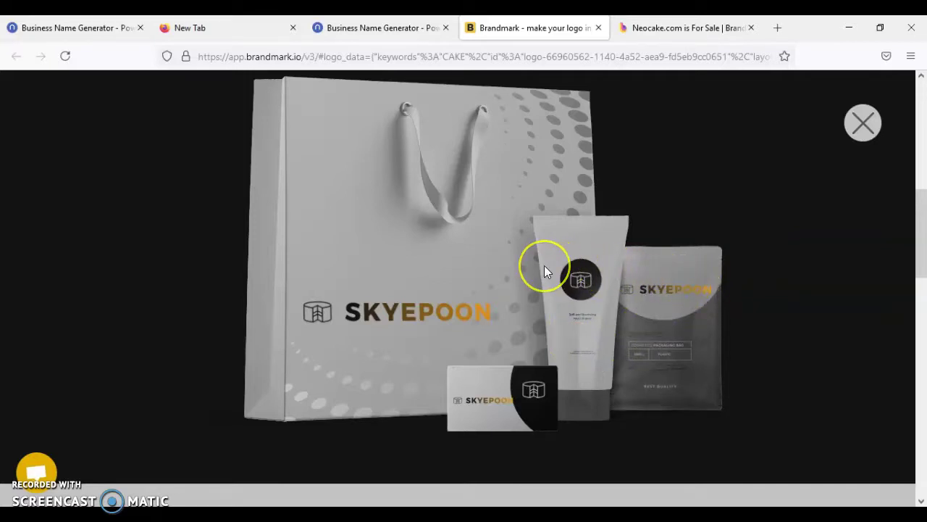
- Review the SKYEPOON phone mockups, brand colors, and laptop and stationery mockups, then return to the logo at the start of the preview
scroll(544, 265, down, 3)
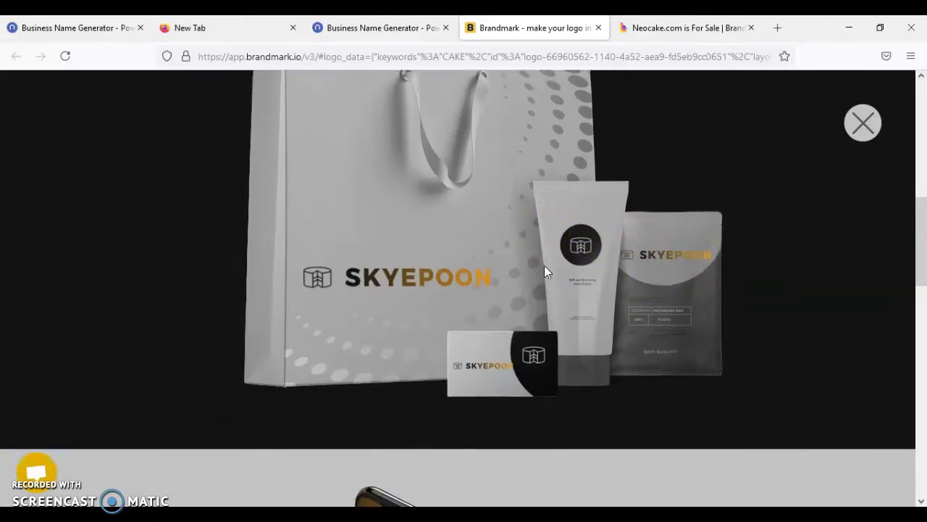
scroll(545, 267, down, 5)
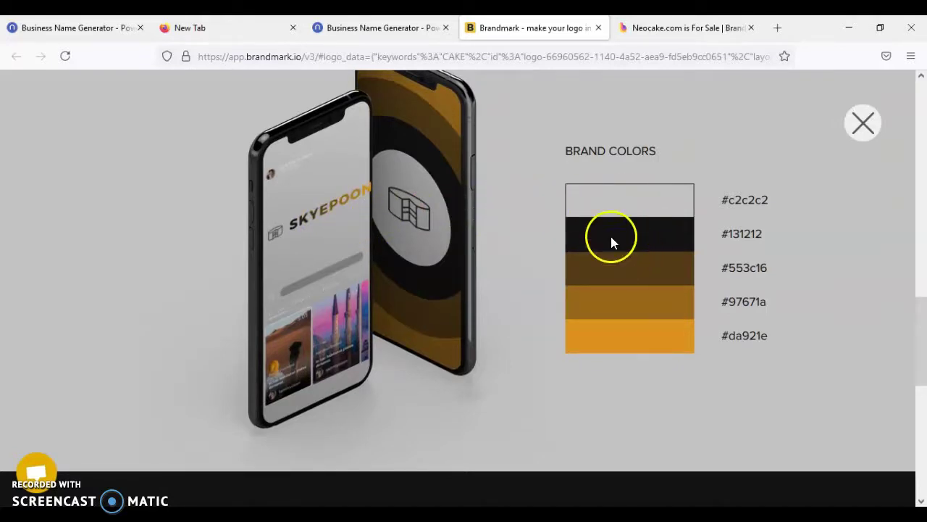
scroll(638, 230, down, 4)
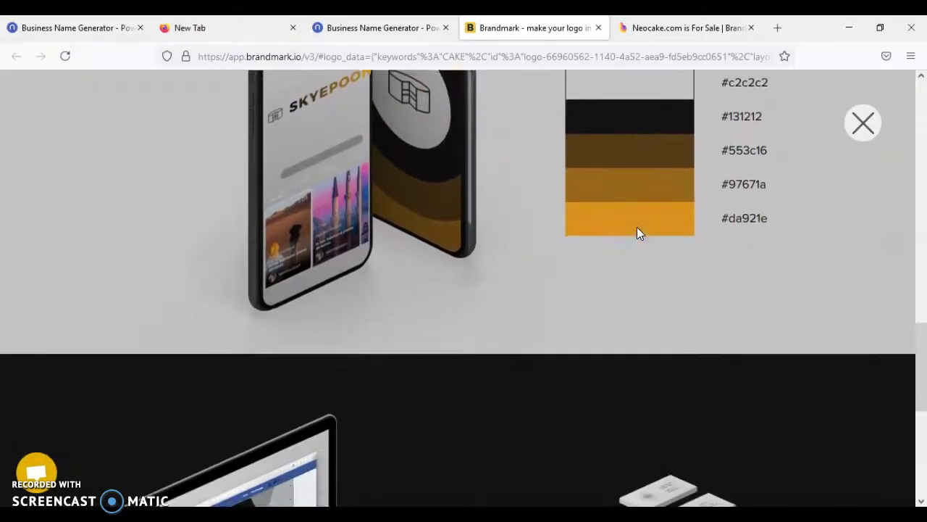
scroll(638, 232, down, 4)
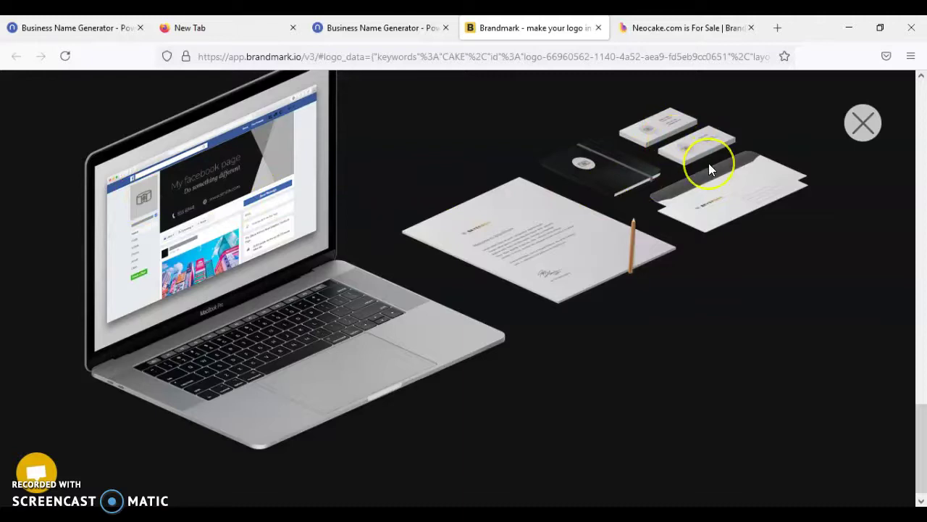
scroll(709, 168, down, 1)
scroll(708, 168, up, 17)
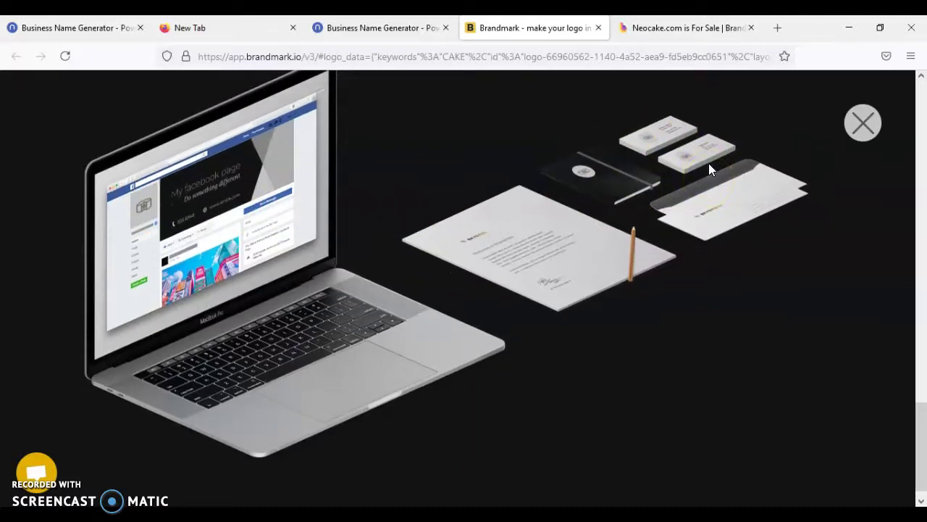
scroll(708, 168, up, 4)
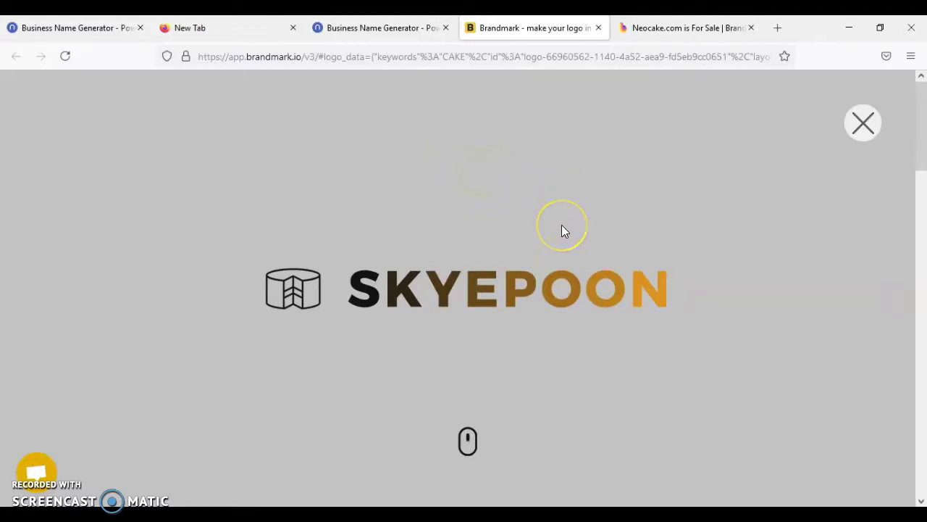
- Go through the whole SKYEPOON brand preview once more, from the packaging to the stationery, and return to the logo
scroll(562, 226, down, 4)
scroll(565, 232, down, 1)
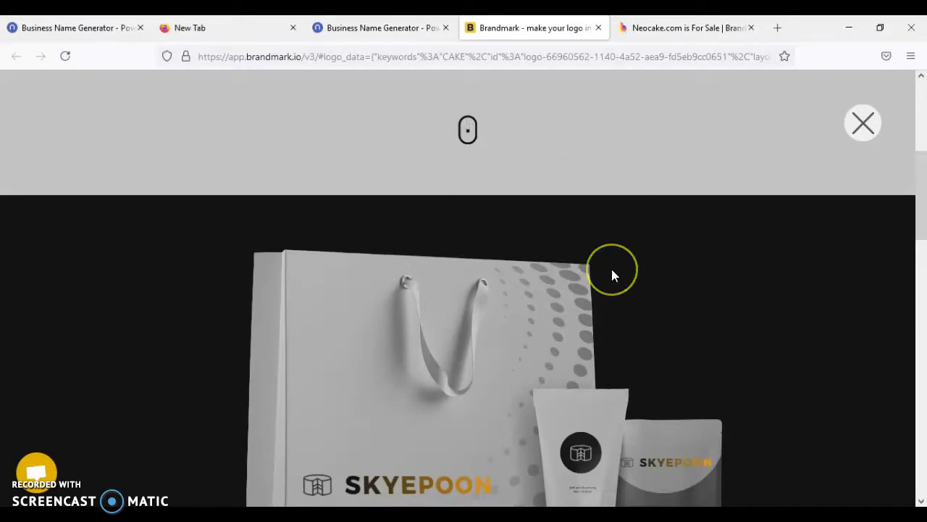
scroll(612, 275, down, 5)
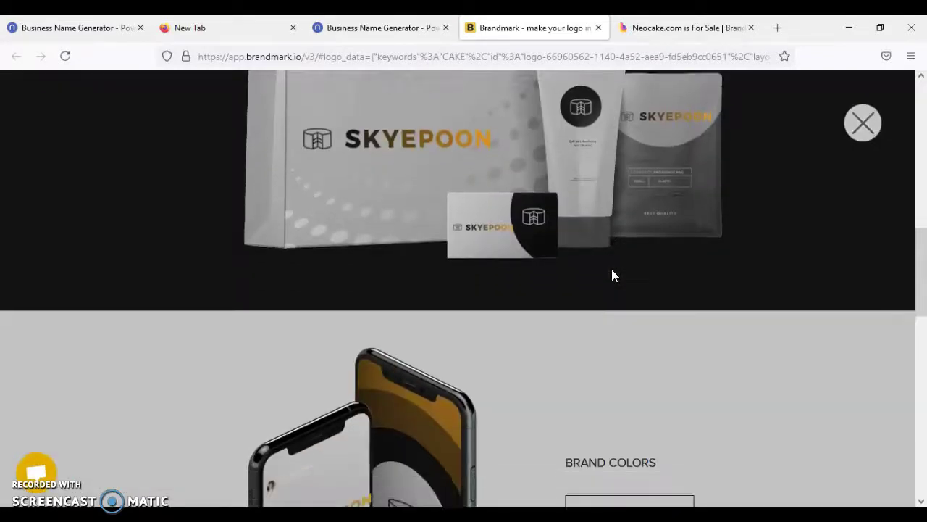
scroll(612, 275, down, 8)
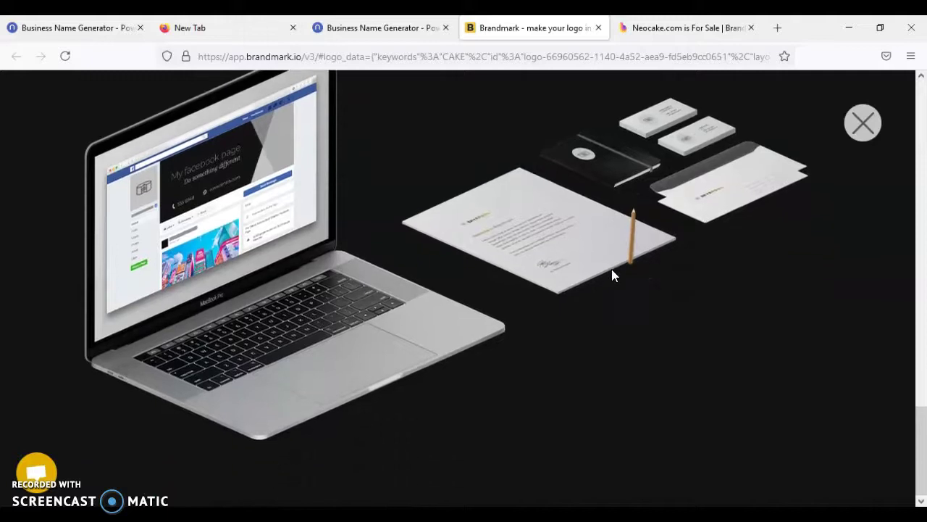
scroll(613, 271, up, 15)
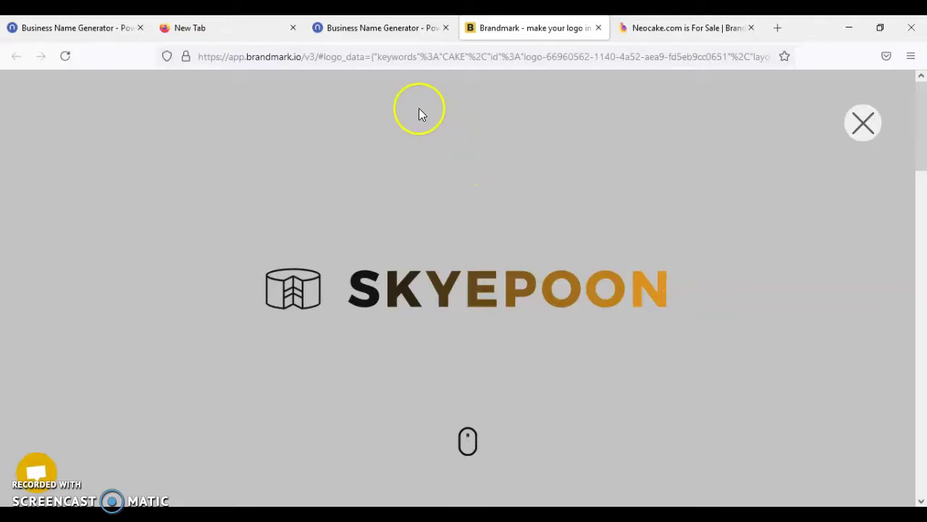
- Return to the Namelix results for CAKE and browse the generated names down to the premium row with Lady Pumpkin and DoughSpot
click(395, 29)
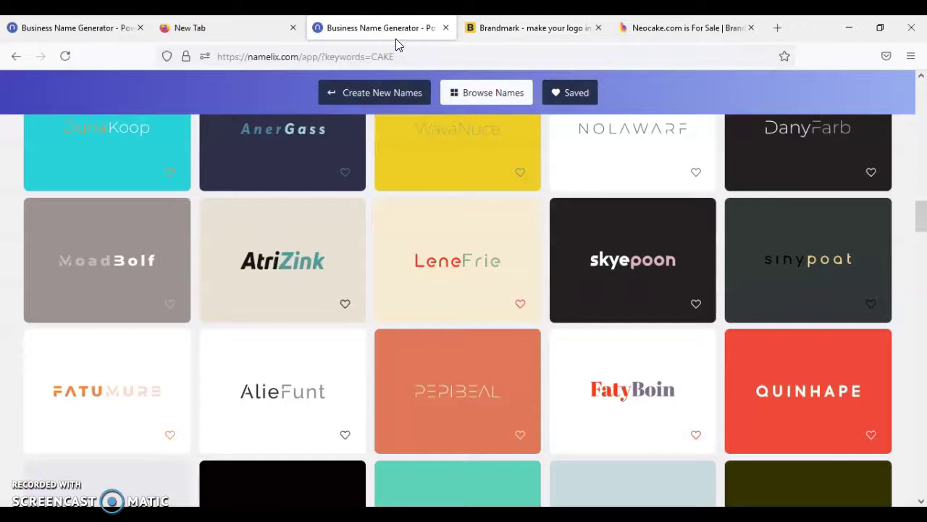
scroll(733, 254, down, 2)
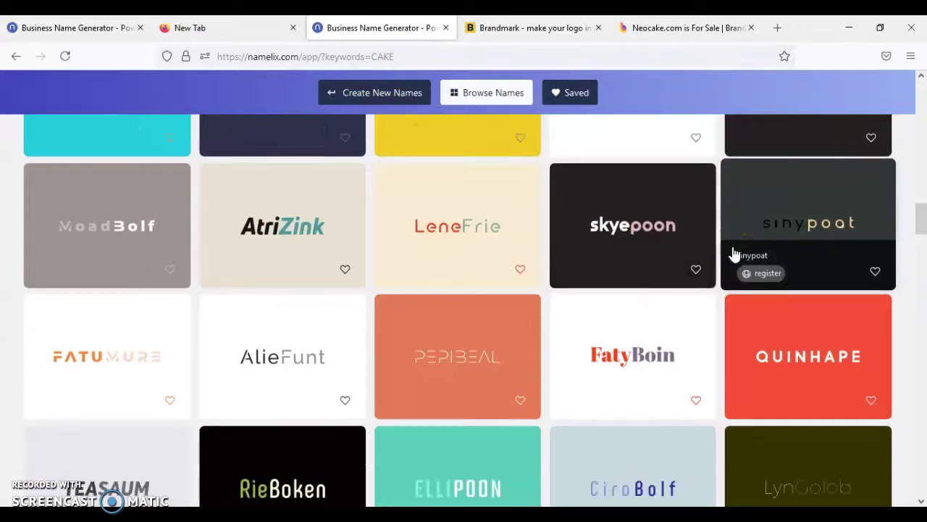
scroll(732, 255, down, 10)
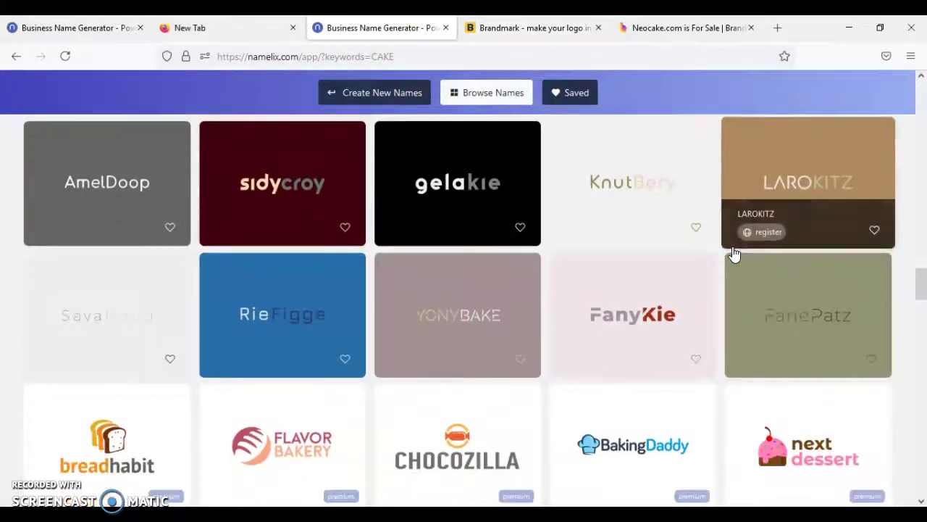
scroll(733, 253, down, 10)
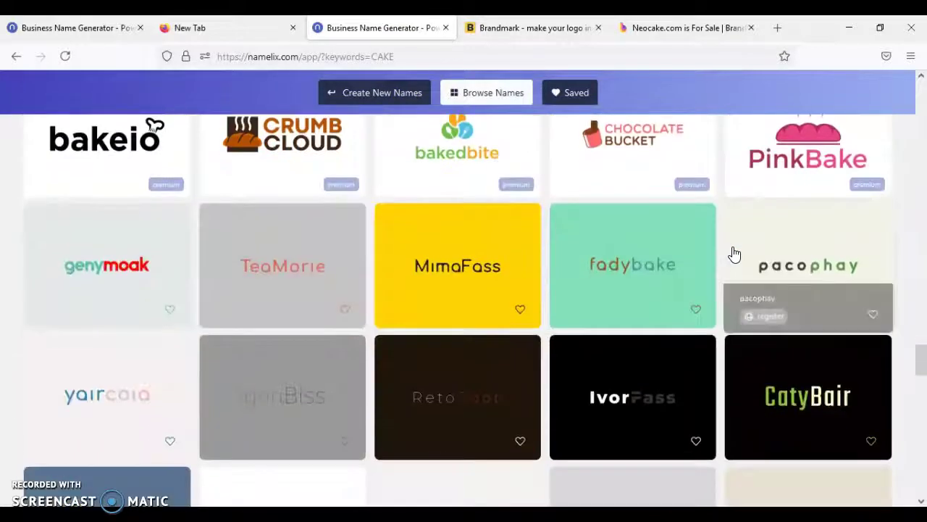
scroll(733, 253, down, 10)
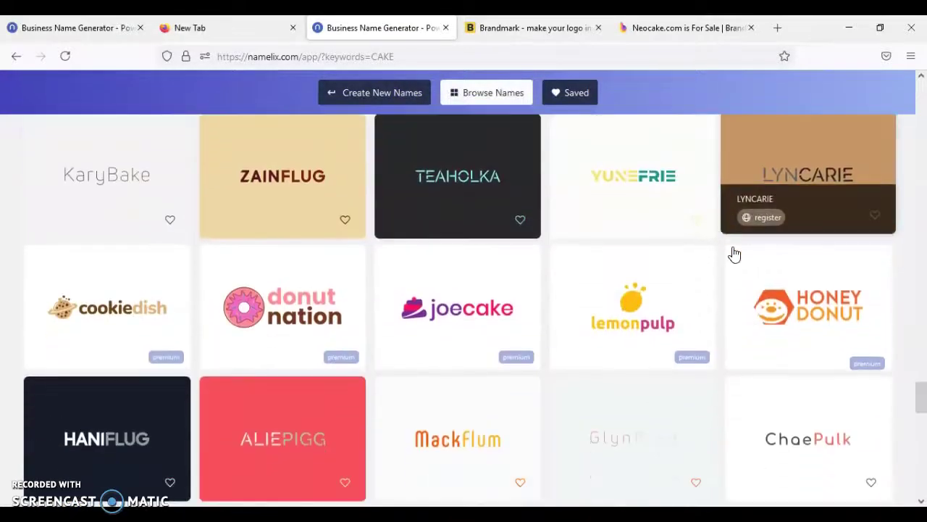
scroll(733, 254, down, 10)
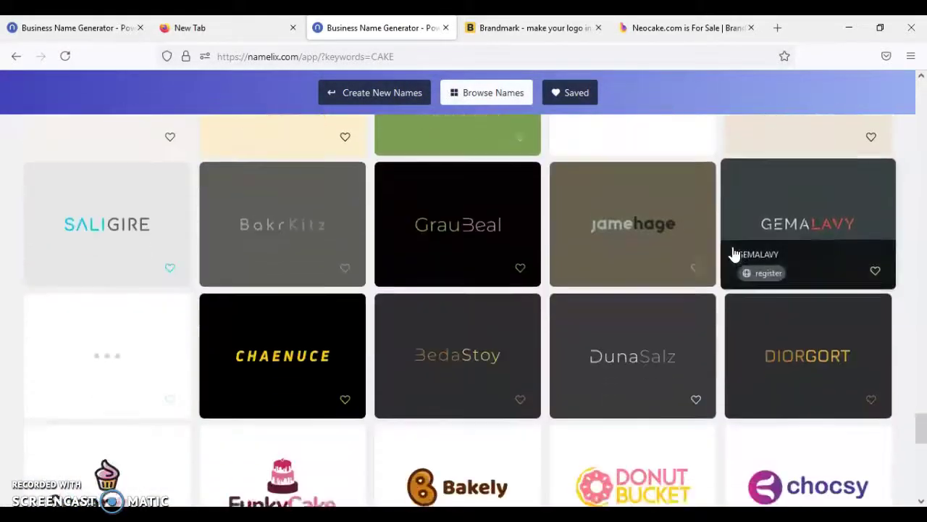
scroll(734, 254, down, 10)
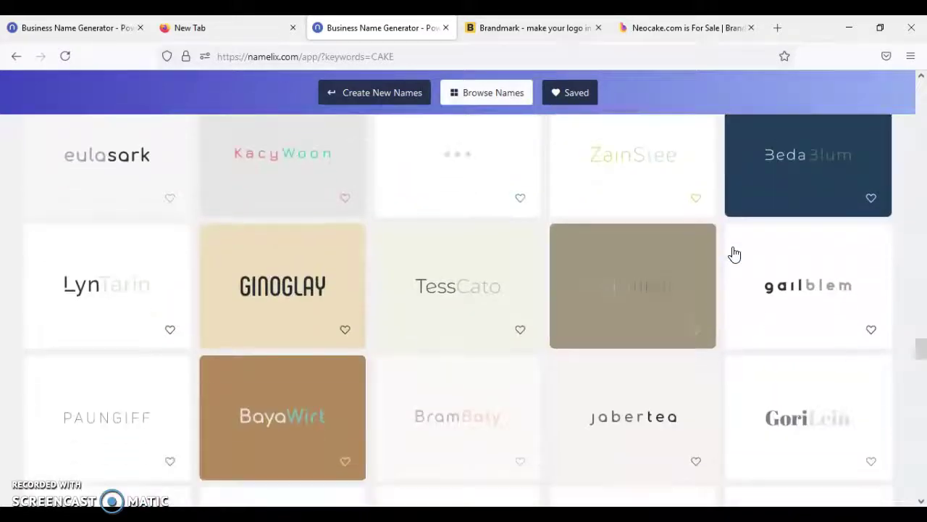
scroll(734, 254, down, 5)
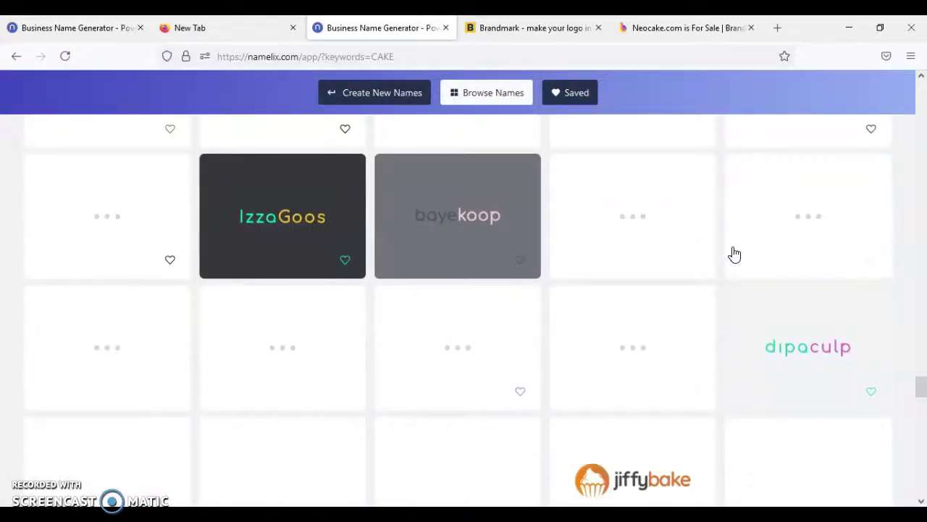
scroll(733, 254, down, 1)
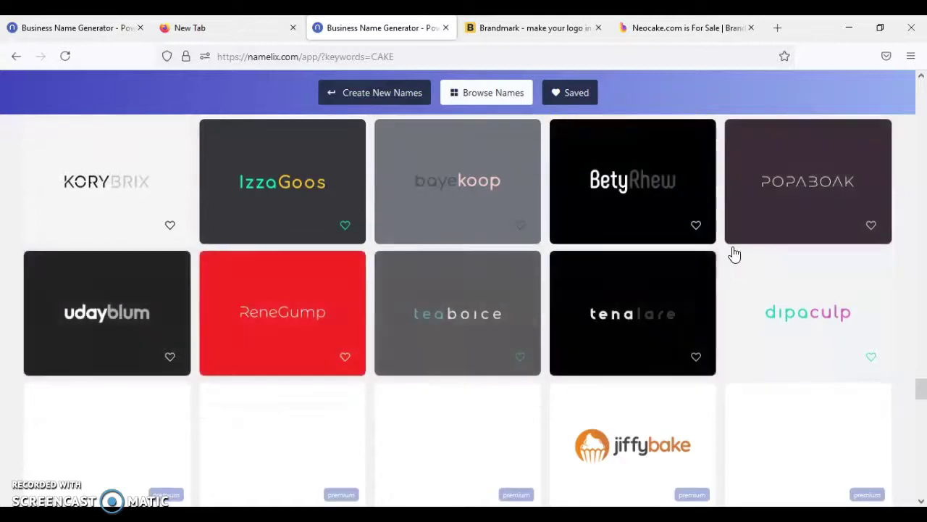
scroll(734, 254, down, 3)
scroll(734, 254, down, 1)
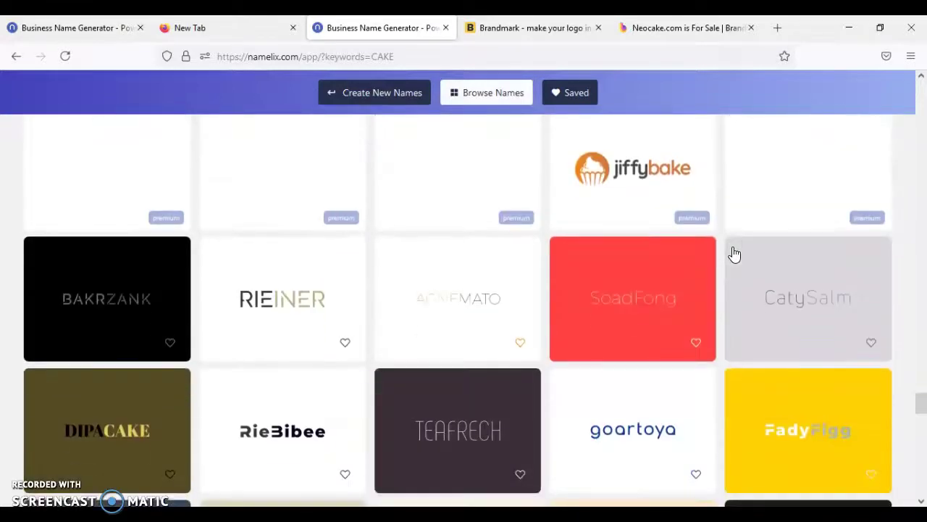
scroll(734, 253, down, 3)
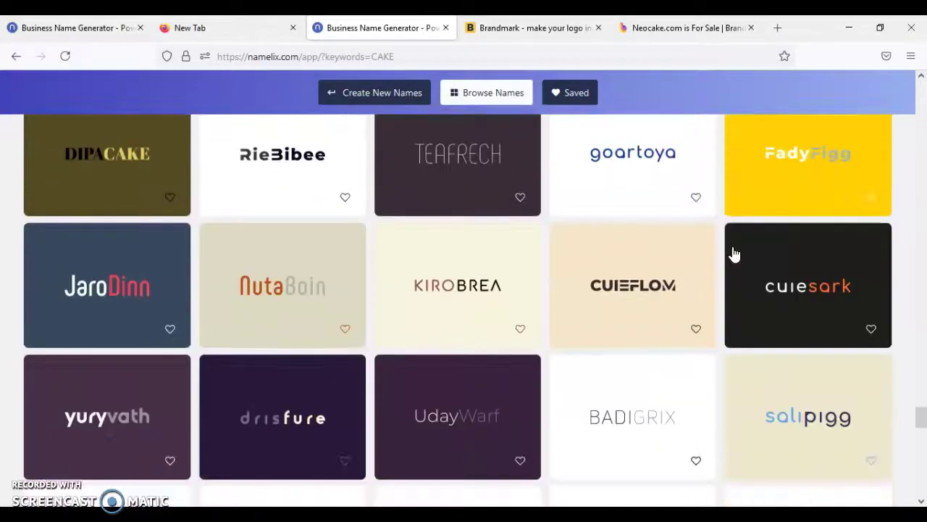
scroll(734, 253, down, 2)
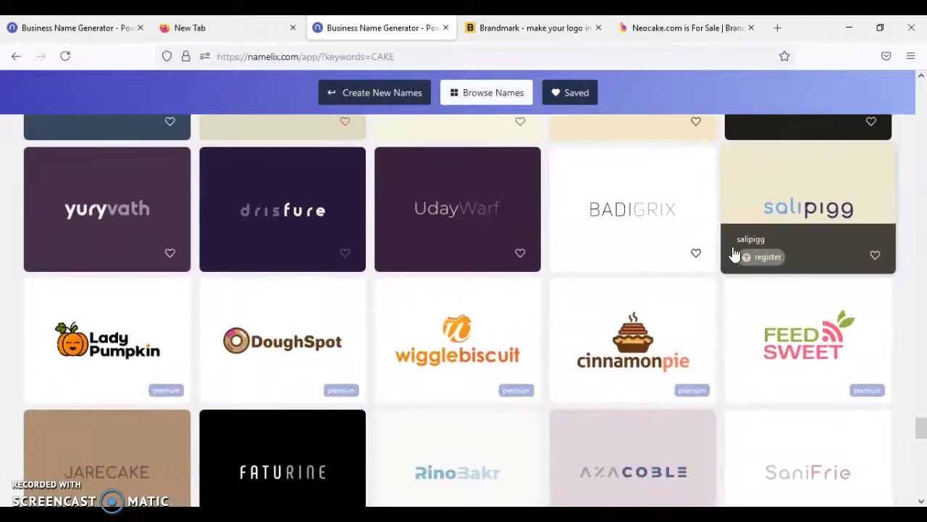
scroll(734, 253, down, 1)
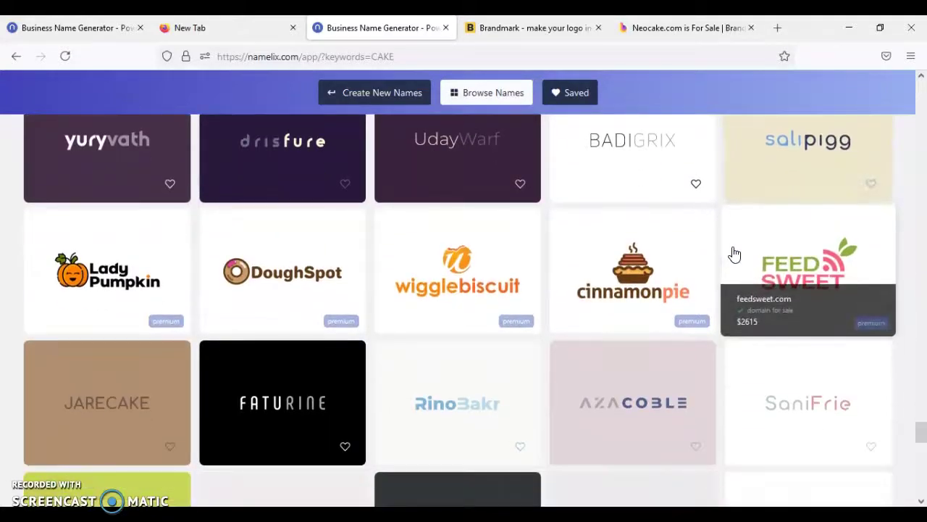
- Look through further CAKE name ideas below the Lady Pumpkin row, past Chocolate Chip and BakePot, to the names around teawien
scroll(734, 253, down, 3)
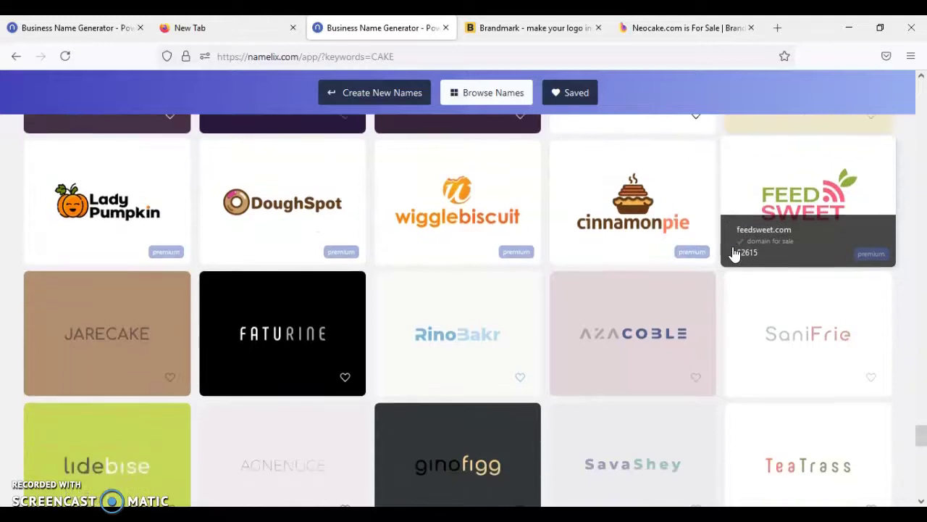
scroll(734, 253, down, 6)
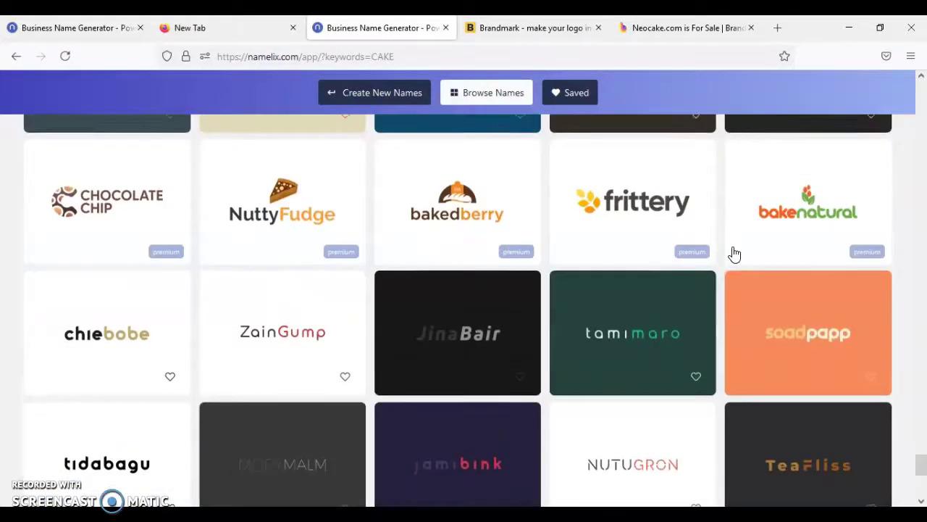
scroll(733, 254, down, 4)
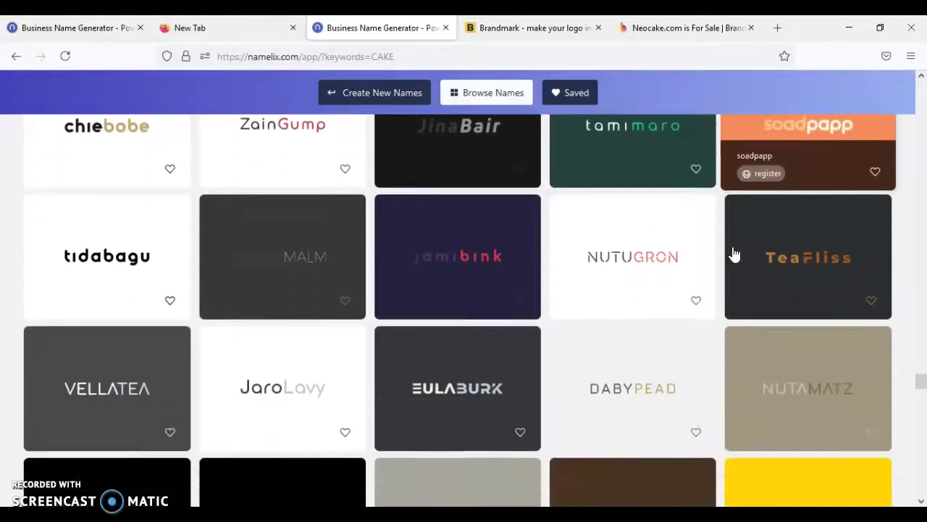
scroll(733, 253, down, 1)
scroll(733, 254, down, 5)
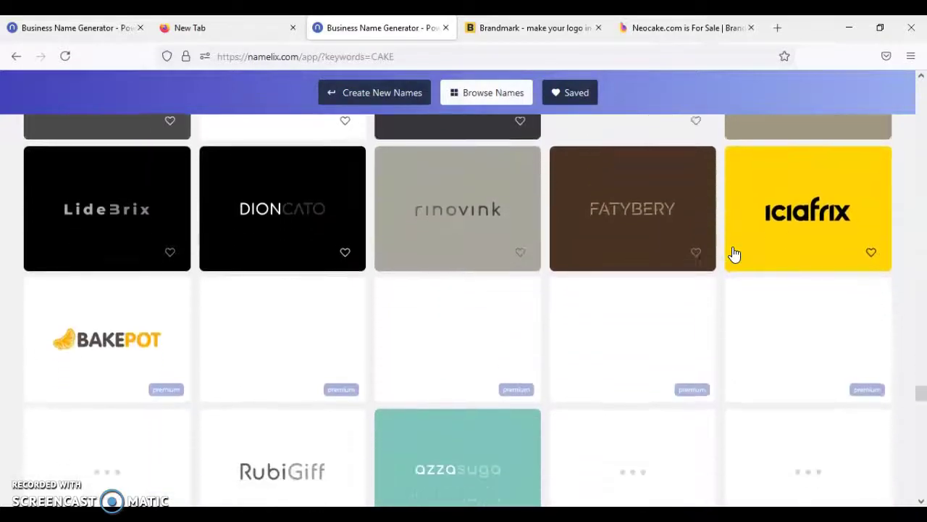
scroll(734, 254, down, 5)
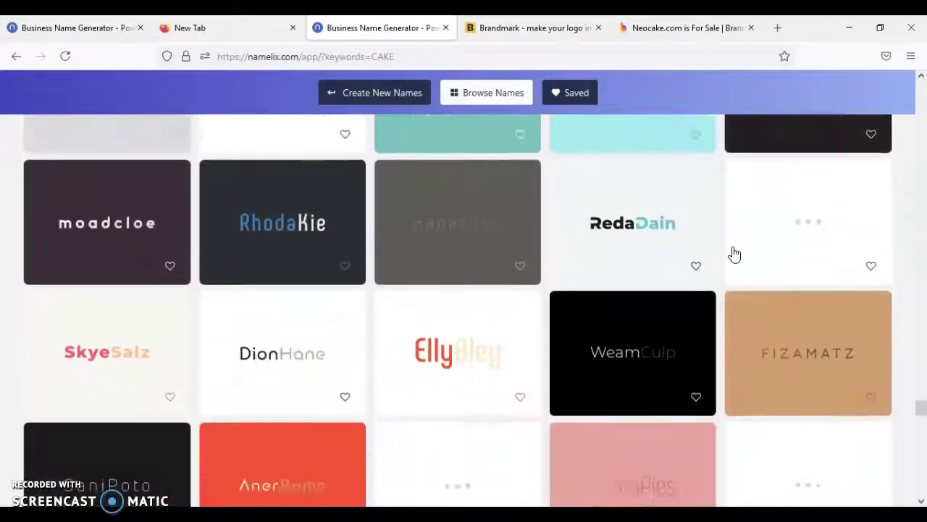
scroll(734, 253, down, 5)
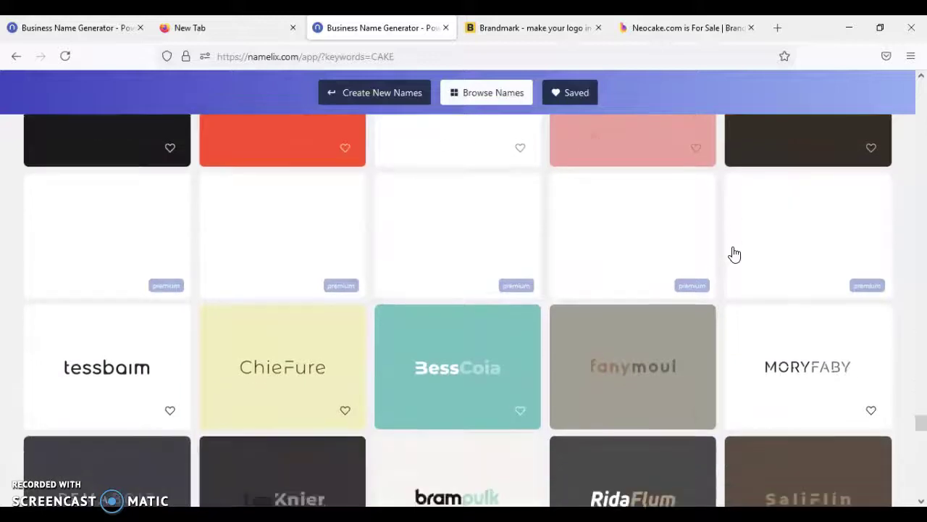
scroll(734, 253, down, 4)
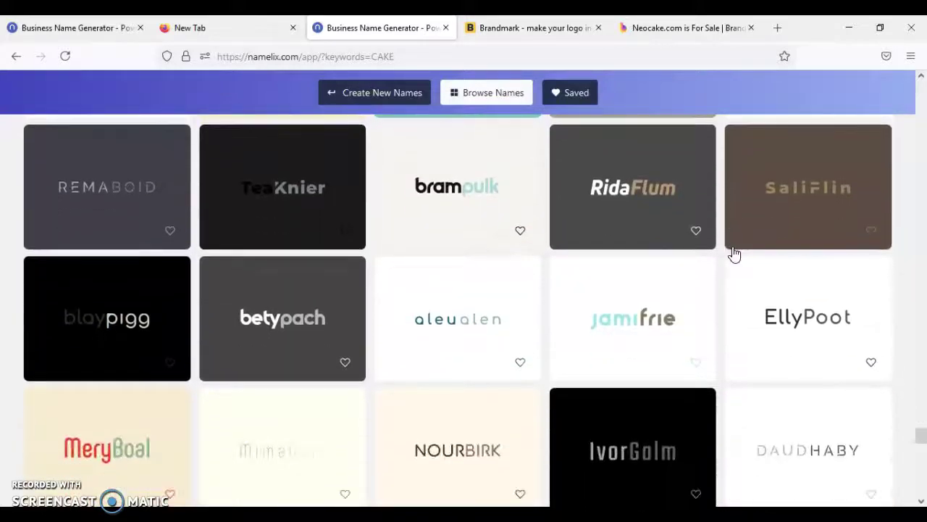
scroll(734, 253, down, 4)
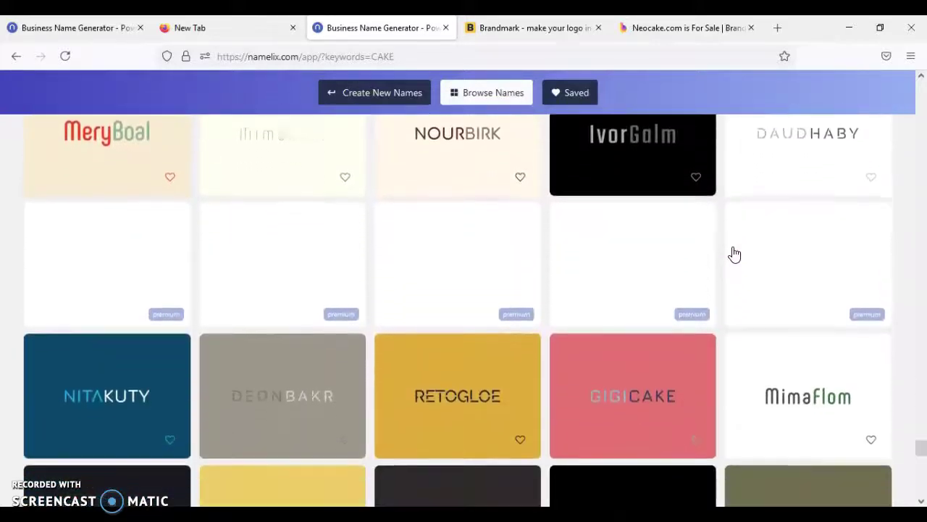
scroll(733, 254, down, 5)
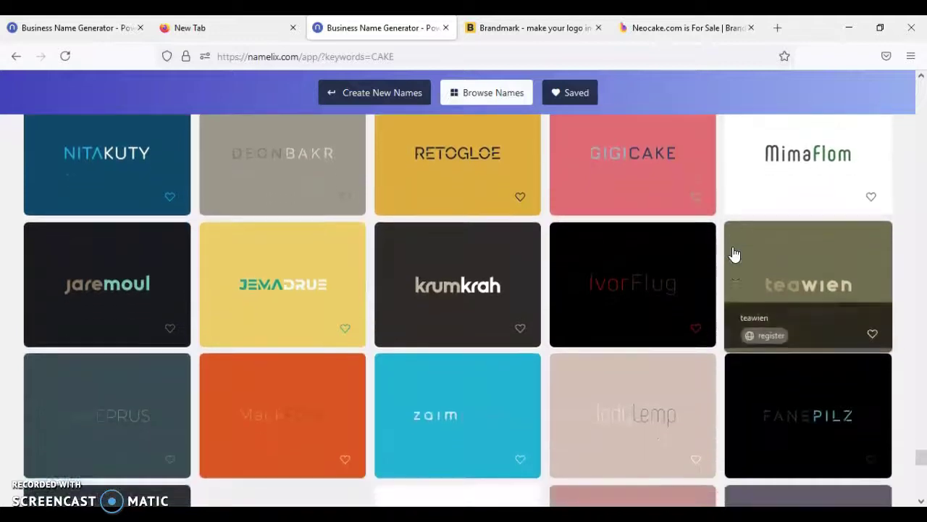
- Check the domain details and prices of the premium names ChainCake, BakersLoaf, FluffyVanilla and Delicasy
scroll(734, 254, down, 3)
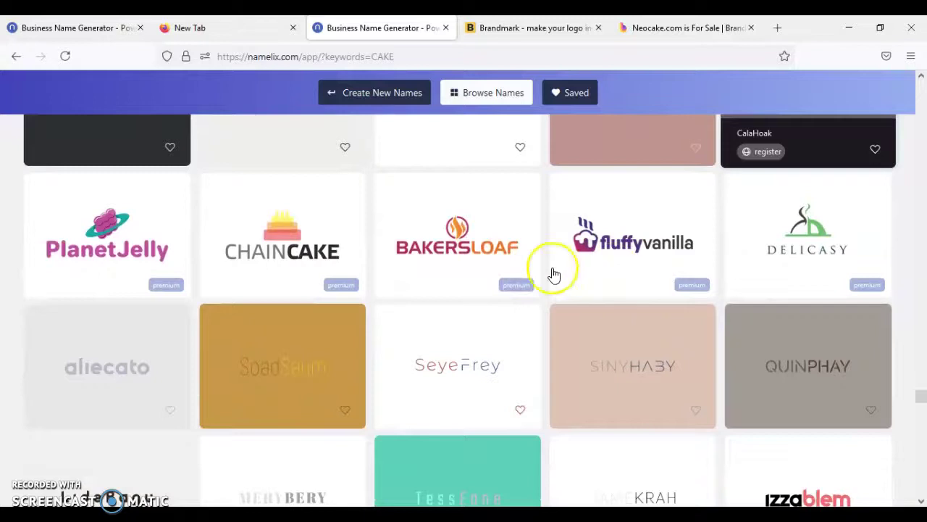
mouse_move(273, 254)
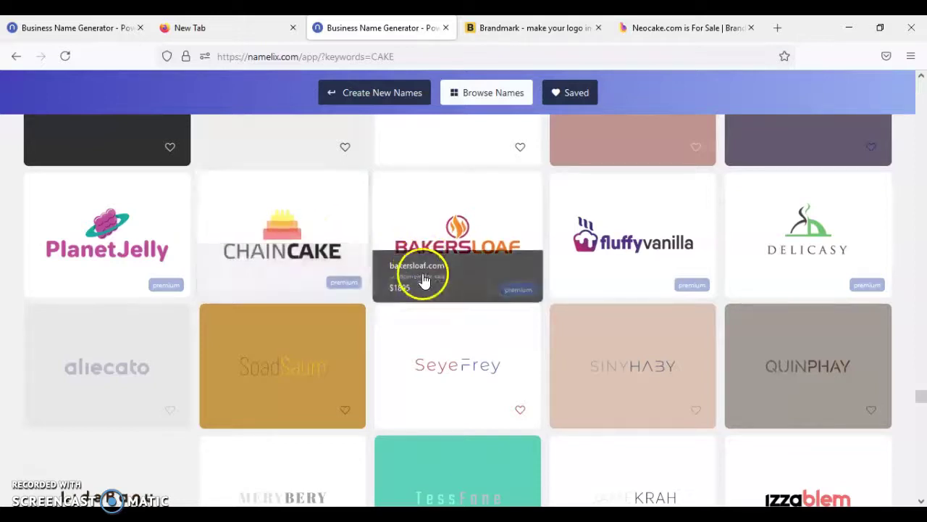
mouse_move(671, 298)
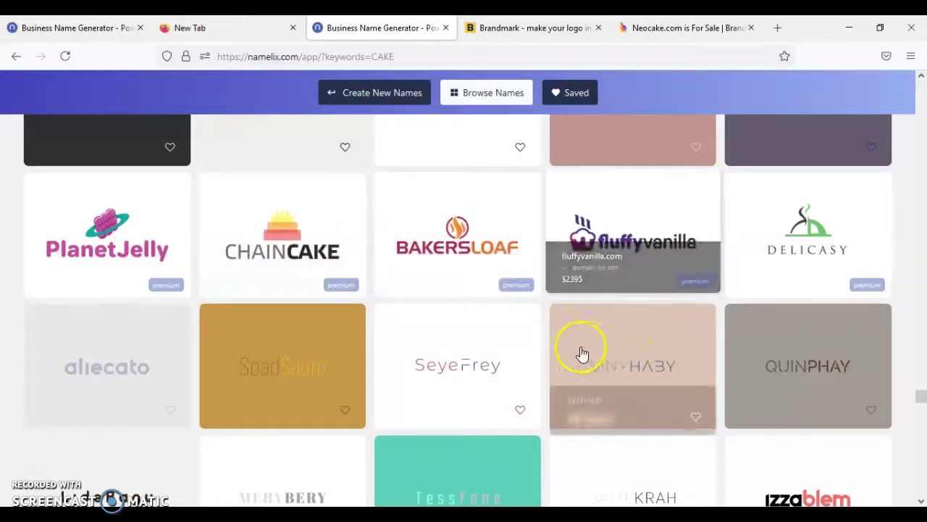
mouse_move(814, 271)
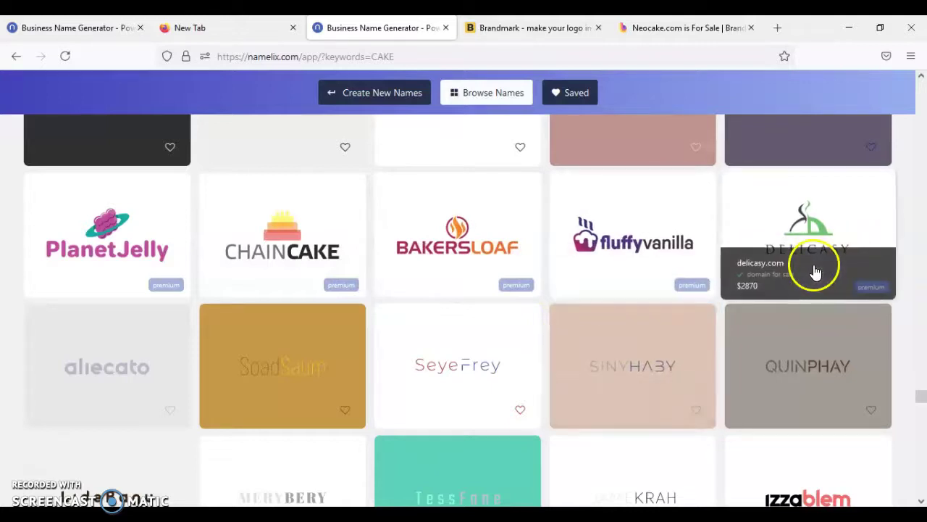
- Browse the name ideas below the PlanetJelly row, through the Cakezy and Sweet Crispy premium rows, down to the row with neocake
scroll(635, 331, down, 2)
scroll(635, 331, down, 3)
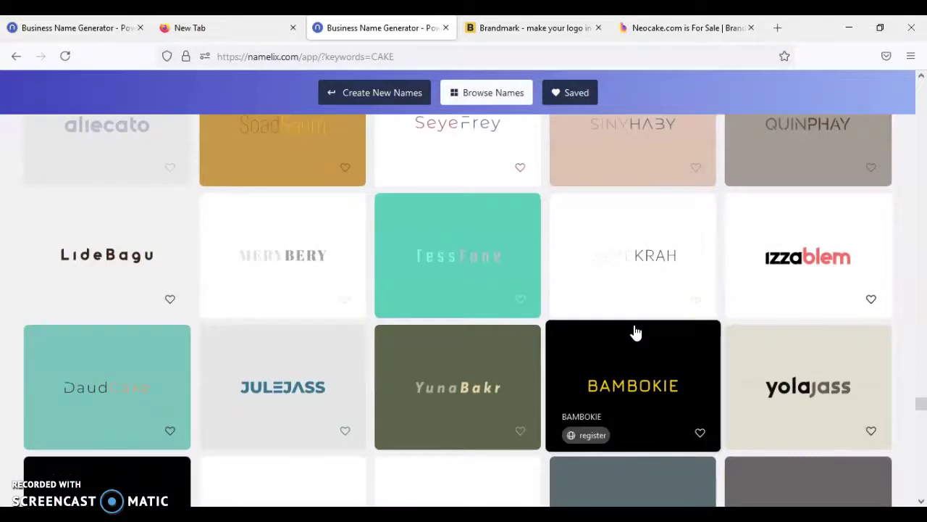
scroll(636, 331, down, 3)
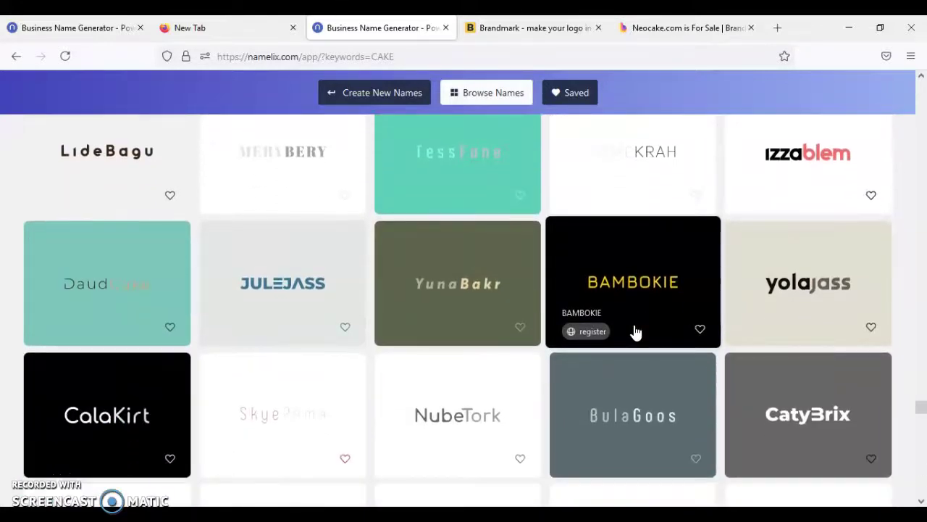
scroll(635, 331, down, 4)
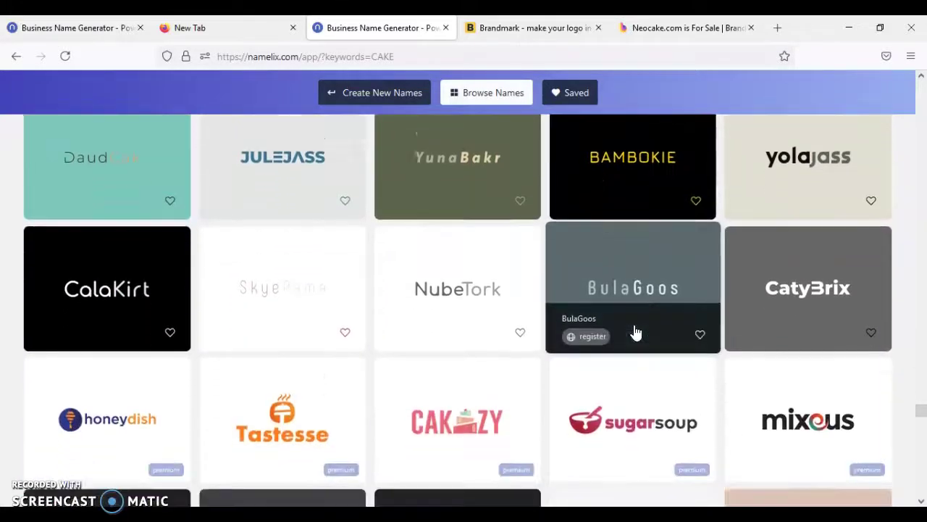
scroll(635, 331, down, 2)
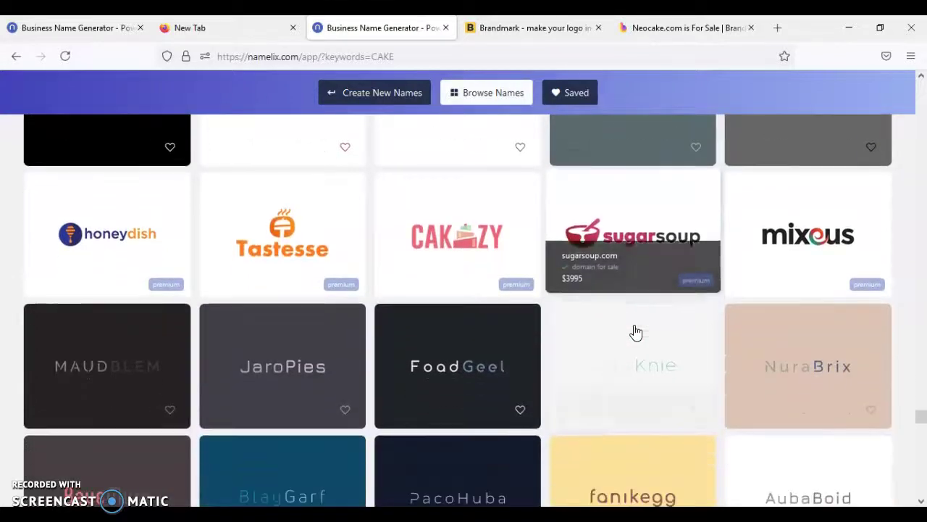
scroll(635, 331, down, 5)
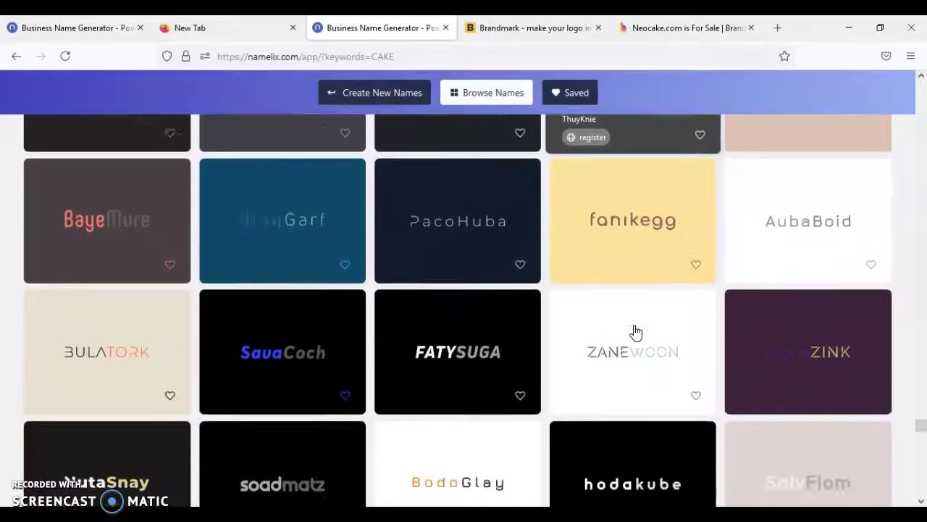
scroll(635, 331, down, 4)
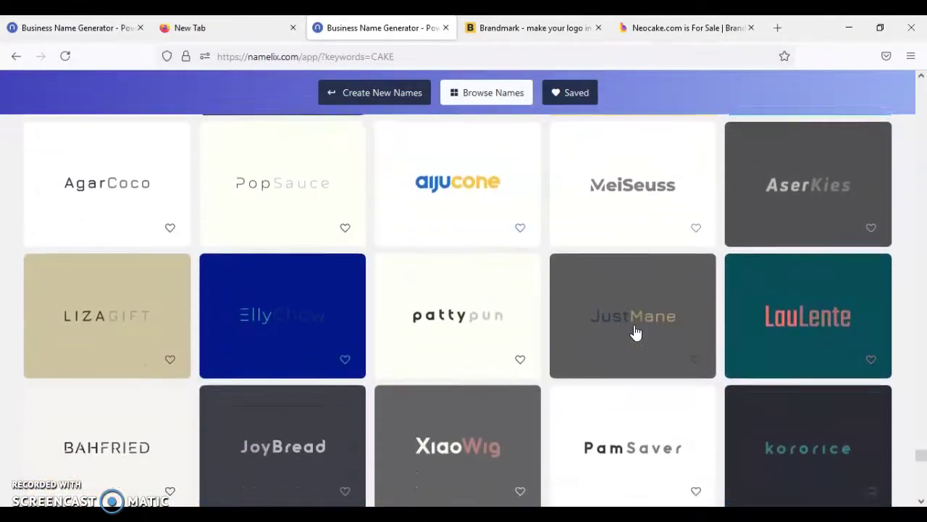
scroll(636, 332, down, 3)
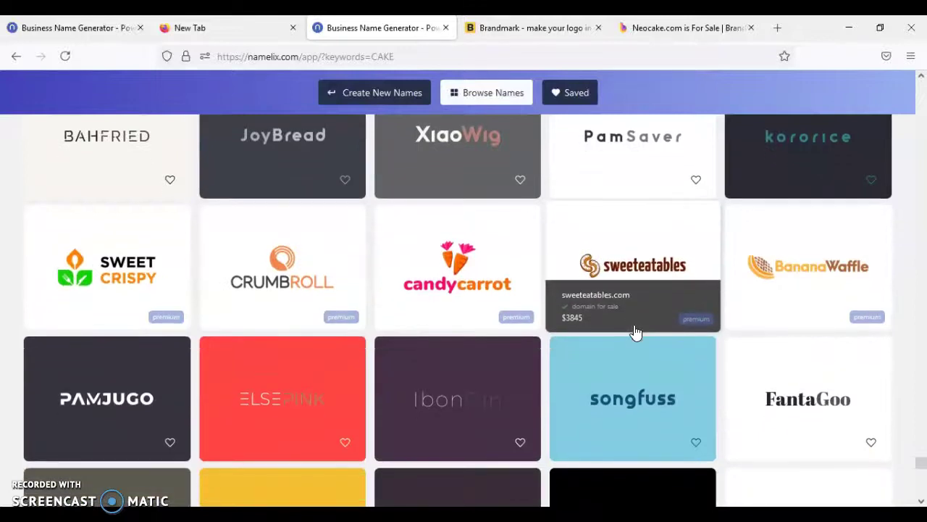
scroll(635, 332, down, 3)
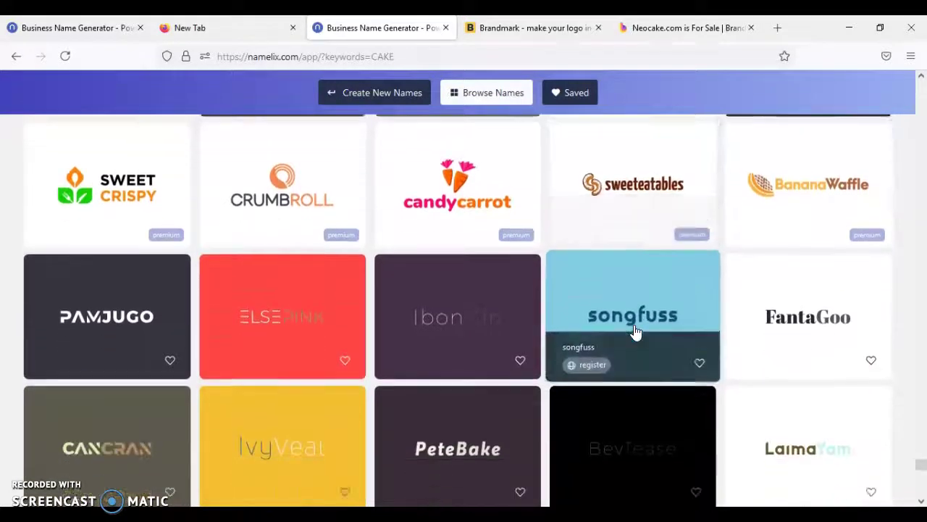
scroll(635, 331, down, 5)
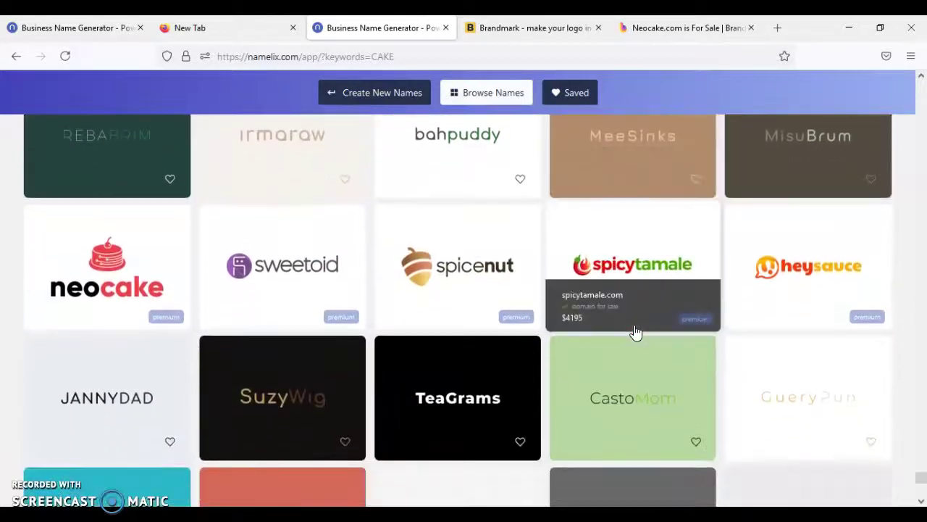
- Look through the CAKE name ideas below the neocake row, down to the premium row with CherrySpade and Dessert Basket
scroll(635, 331, down, 3)
scroll(635, 332, down, 3)
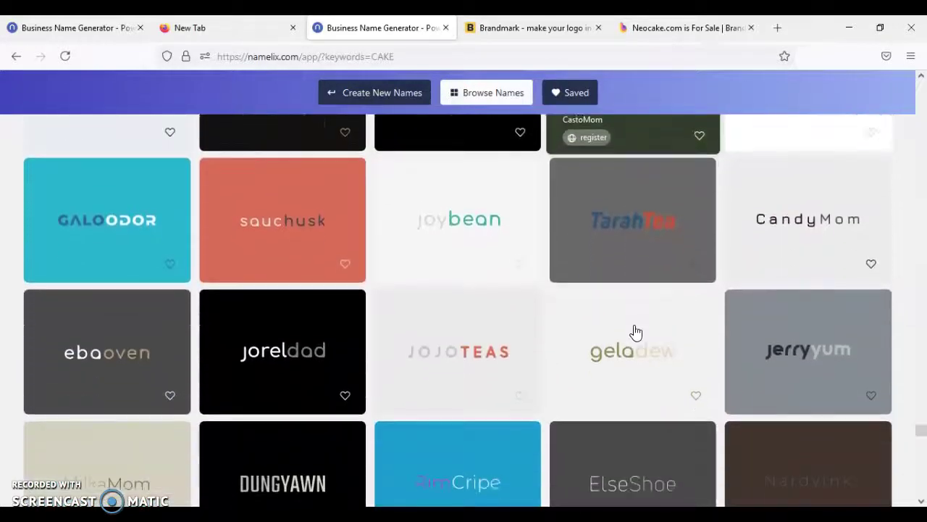
scroll(635, 332, down, 4)
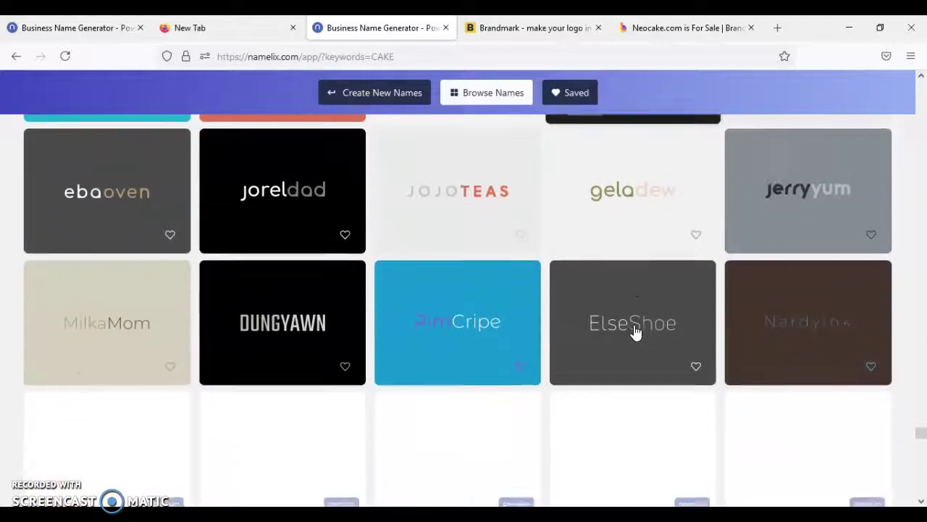
scroll(635, 332, down, 1)
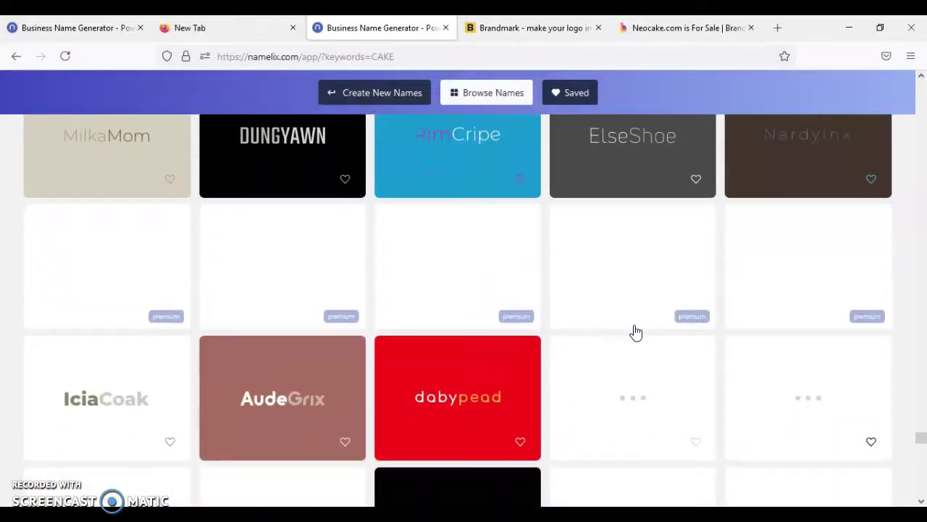
scroll(636, 332, down, 1)
scroll(635, 332, down, 2)
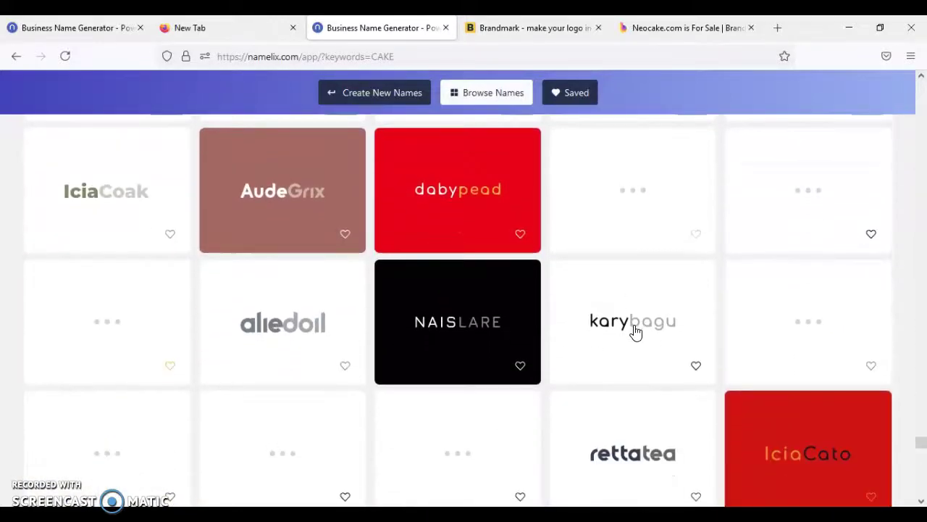
scroll(635, 332, down, 2)
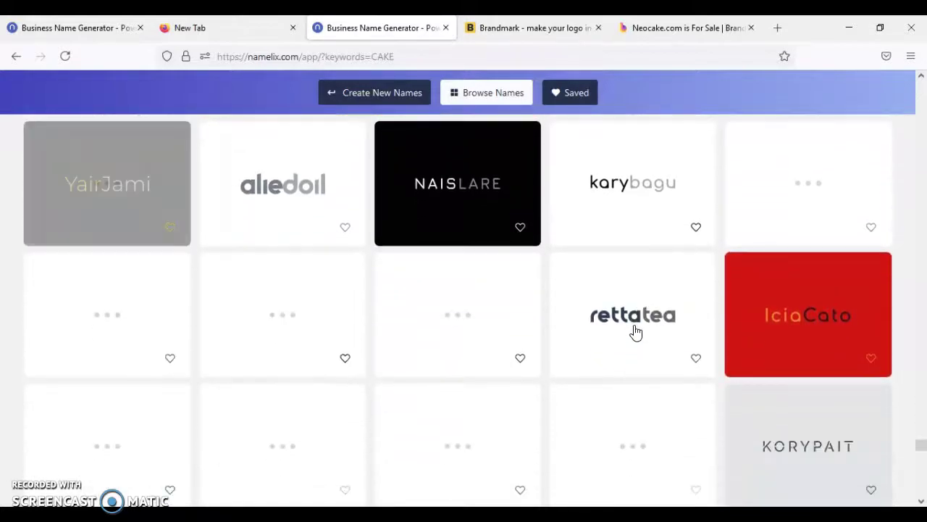
scroll(635, 332, down, 1)
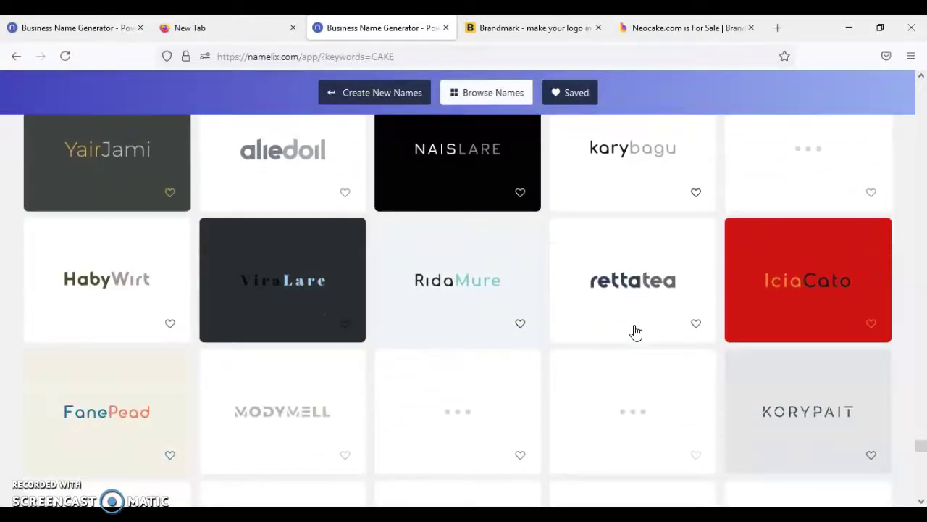
scroll(635, 331, down, 2)
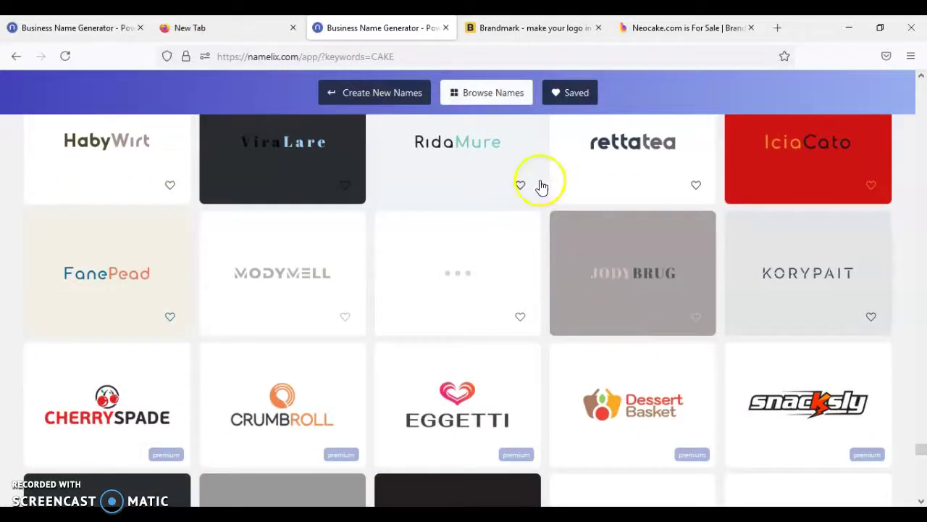
- Close the CAKE results, return to the HEALTH results and open the brand keywords settings for creating new names
click(445, 28)
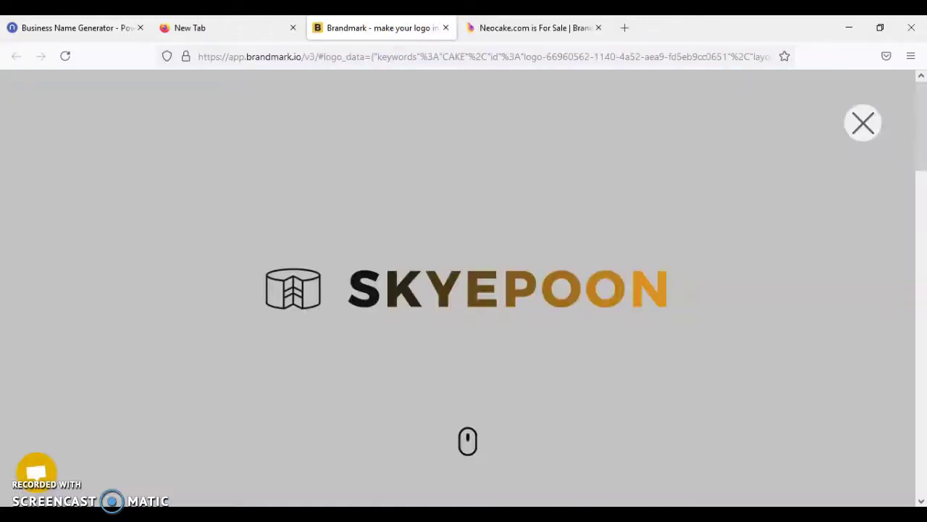
click(122, 29)
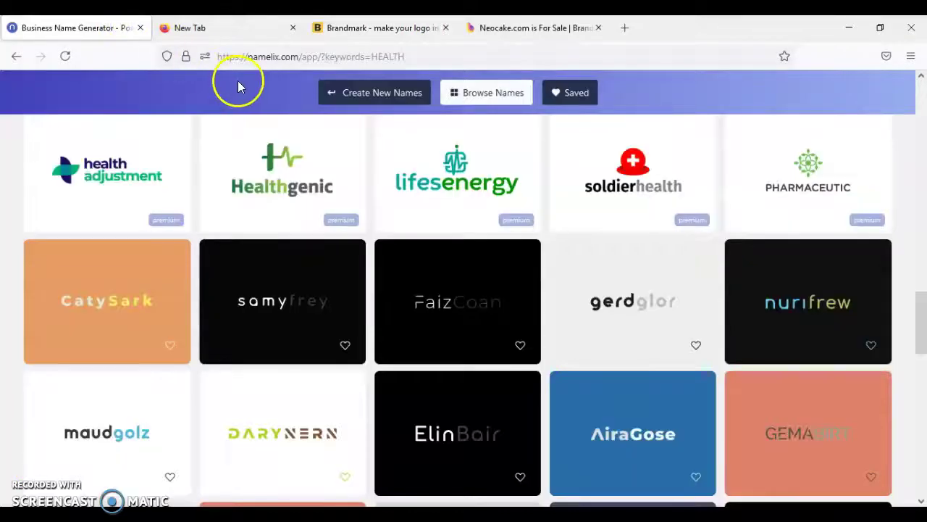
click(397, 97)
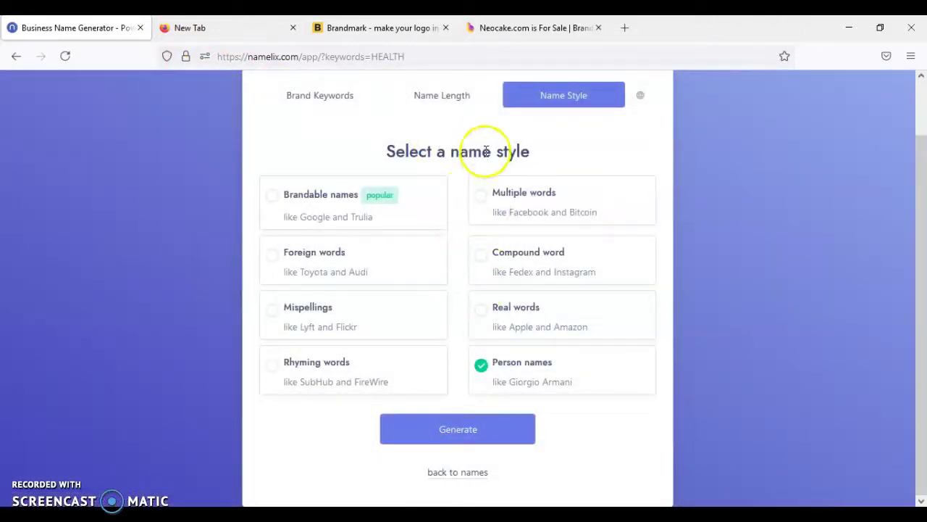
click(335, 95)
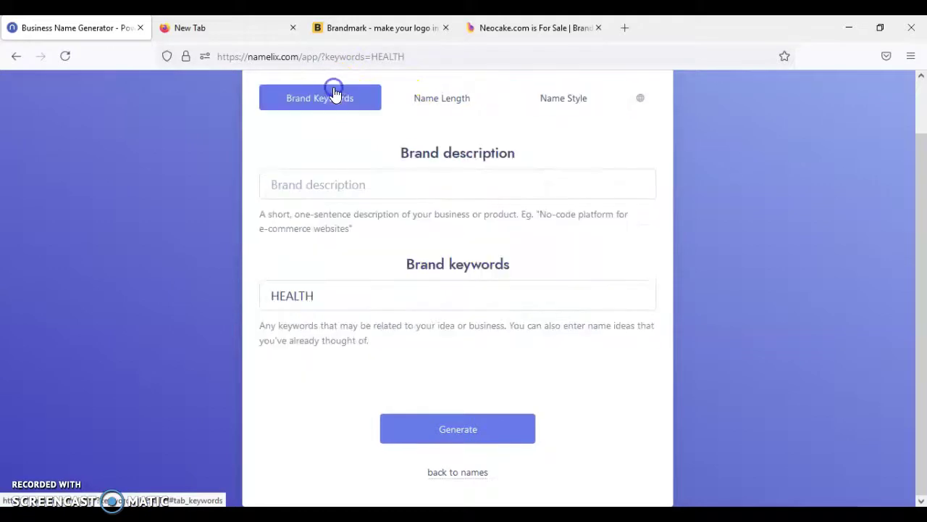
click(335, 184)
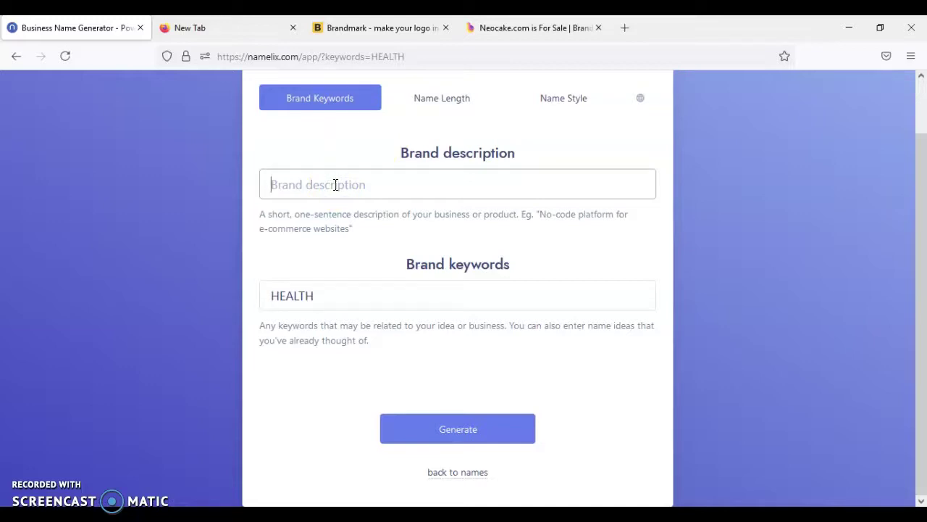
text(SKILLS)
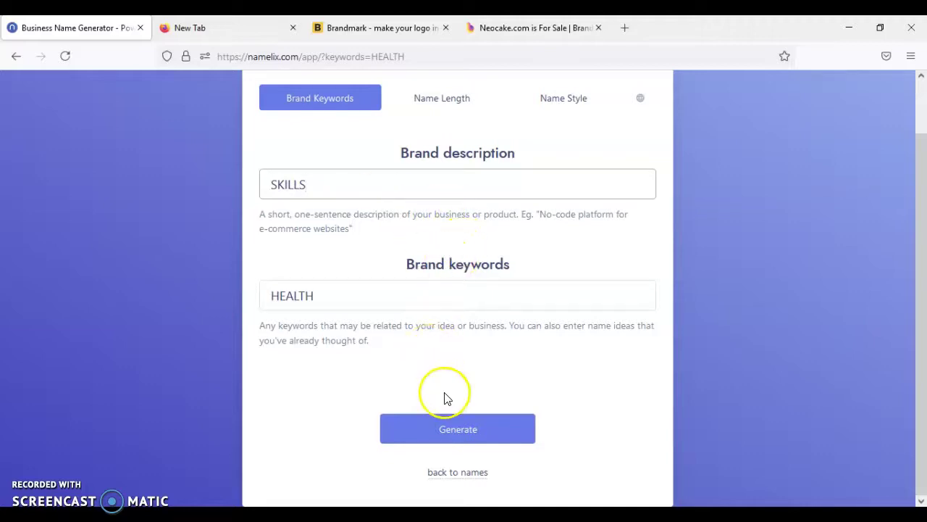
click(322, 298)
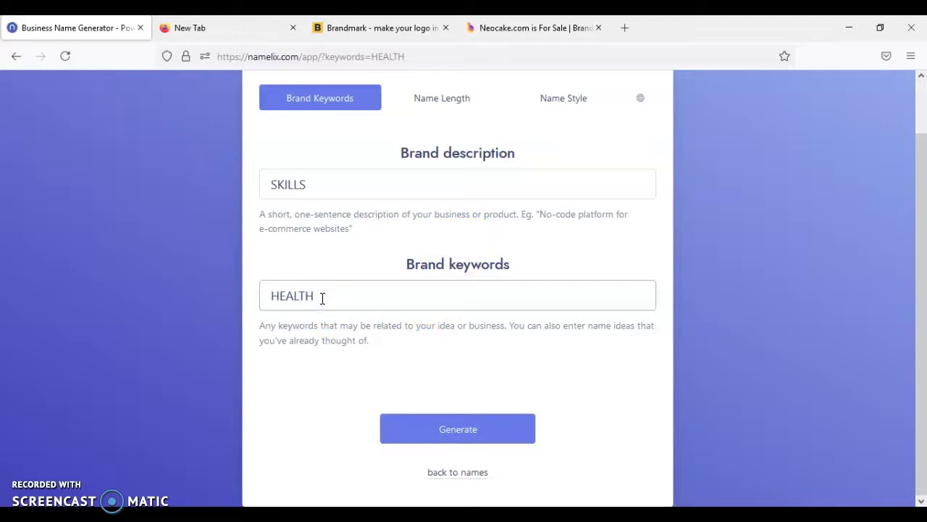
click(322, 187)
key(BackSpace)
key(BackSpace)
key(BackSpace)
key(BackSpace)
key(BackSpace)
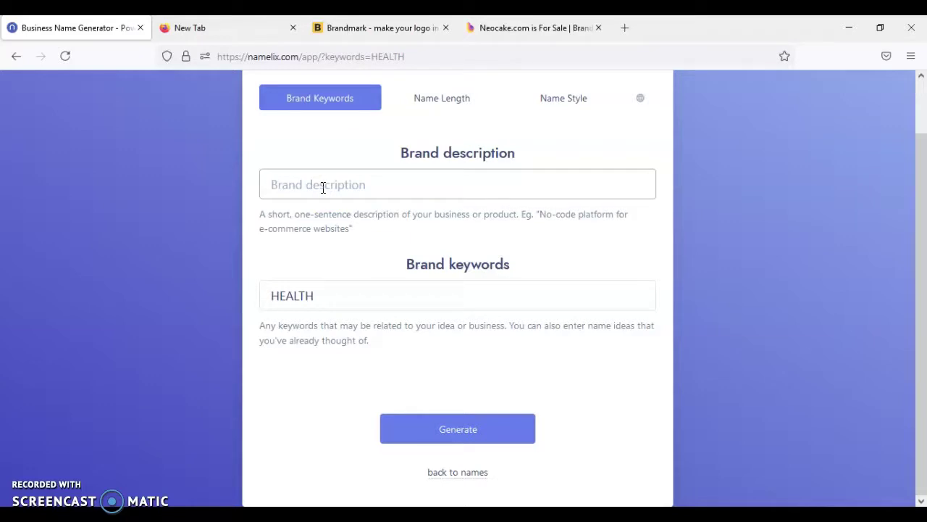
- Replace the brand keyword with ELETRONICS and generate new names
click(318, 291)
key(BackSpace)
key(BackSpace)
key(BackSpace)
key(BackSpace)
key(BackSpace)
key(BackSpace)
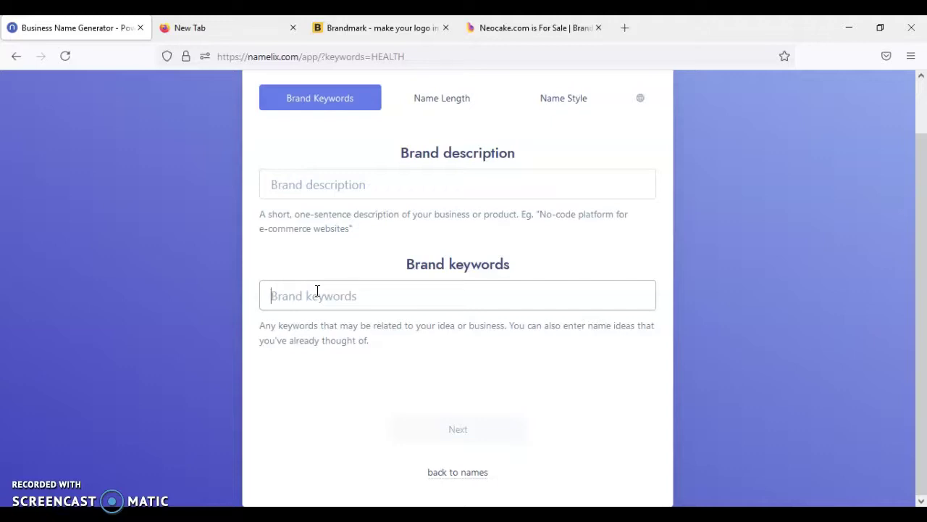
text(ELETRONICS)
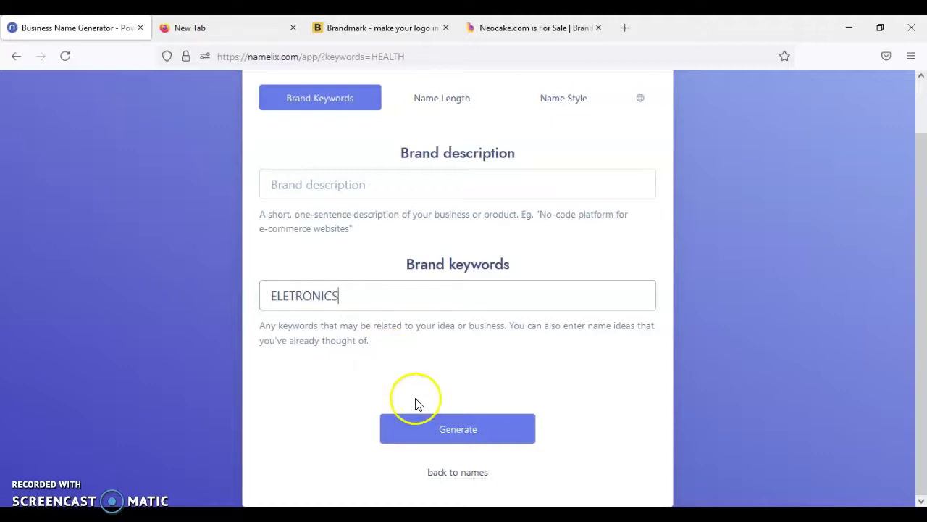
click(446, 432)
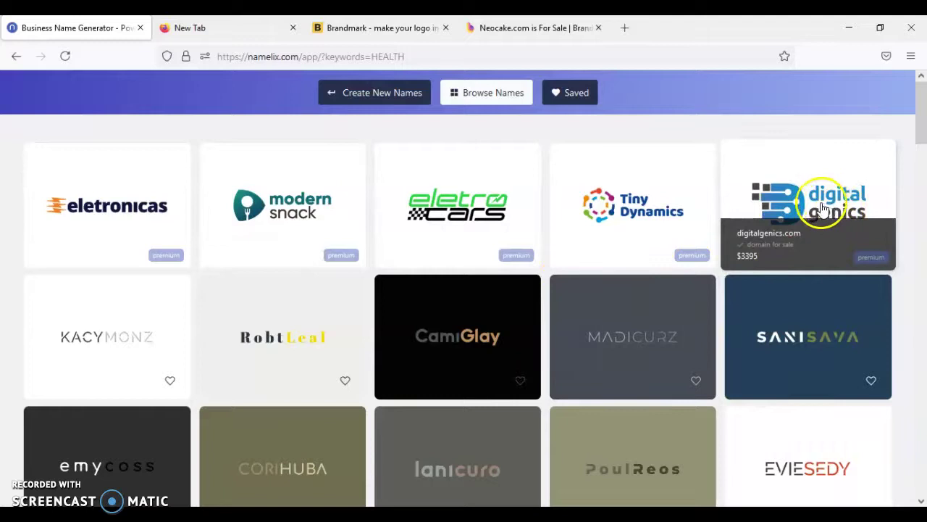
- Browse the ELETRONICS name ideas from the eletronicas row, past Teletro and Triple Tronics, to the premium row with Virtutronics and CartLogics
mouse_move(648, 296)
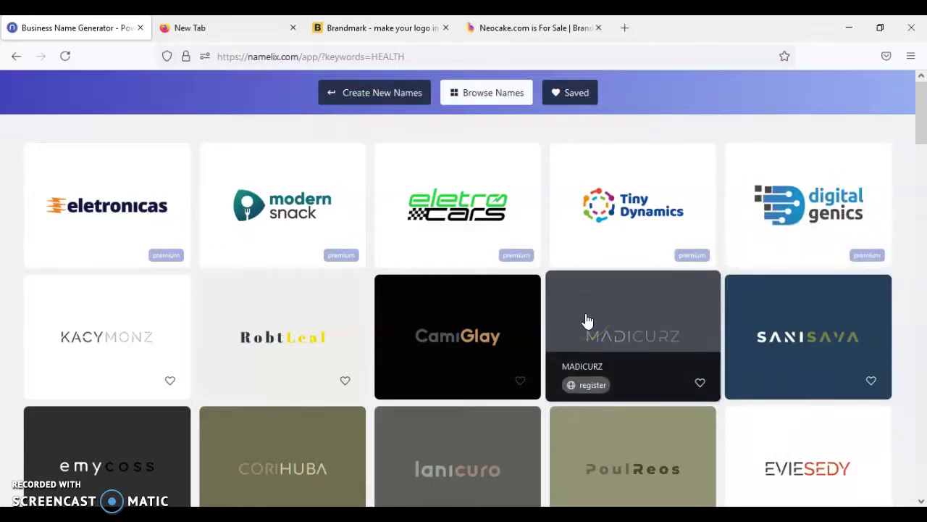
scroll(588, 321, down, 2)
scroll(588, 321, down, 6)
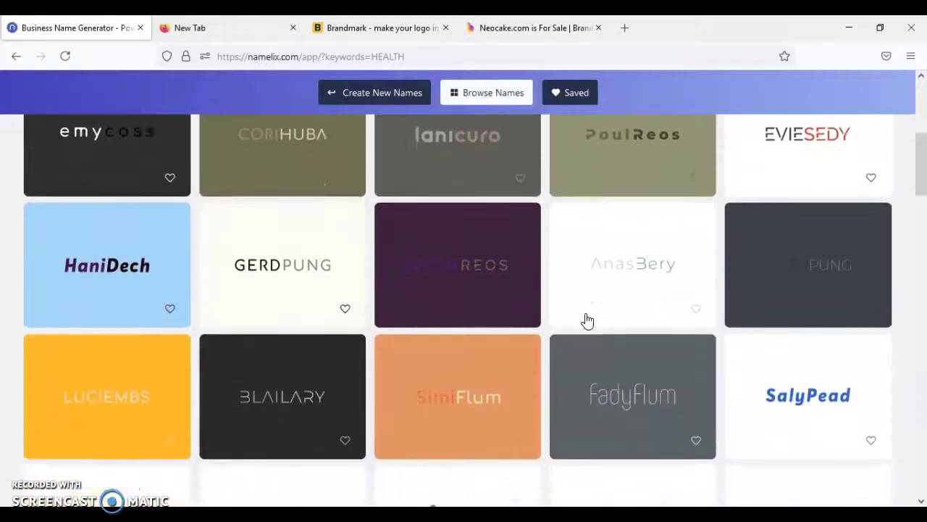
scroll(588, 321, down, 2)
mouse_move(588, 320)
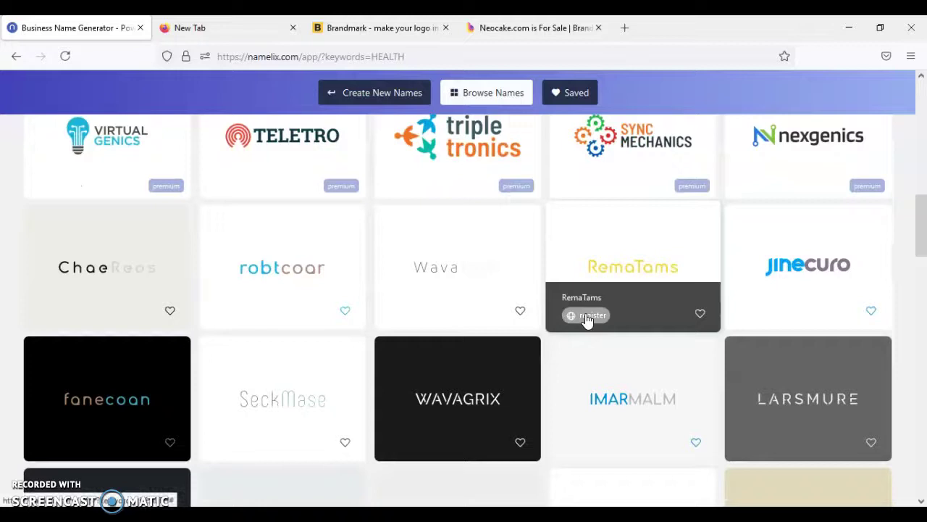
scroll(588, 321, down, 4)
scroll(587, 321, down, 4)
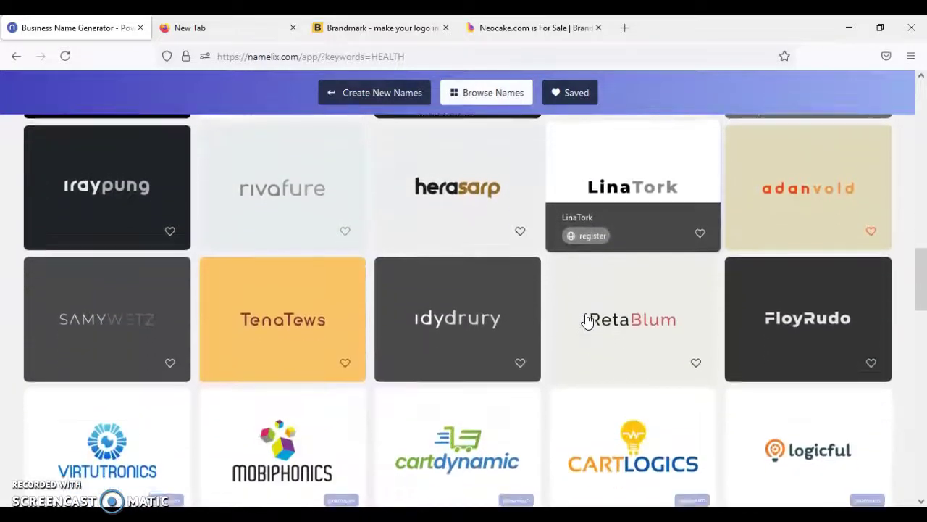
scroll(588, 321, down, 3)
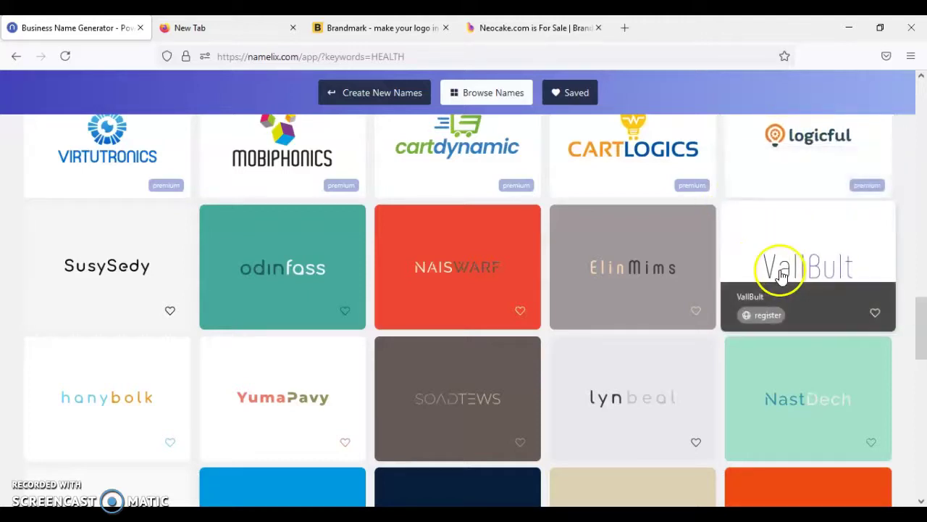
- Look through the names below the Virtutronics row, past the socialgenics and Xeletron premium rows, to the ideas around morysuby
scroll(559, 337, down, 5)
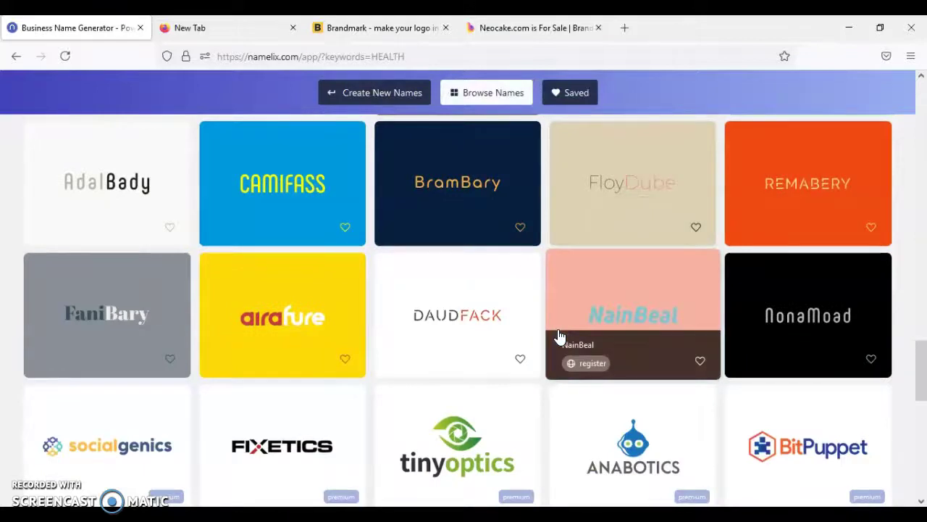
scroll(559, 337, down, 1)
scroll(559, 337, down, 2)
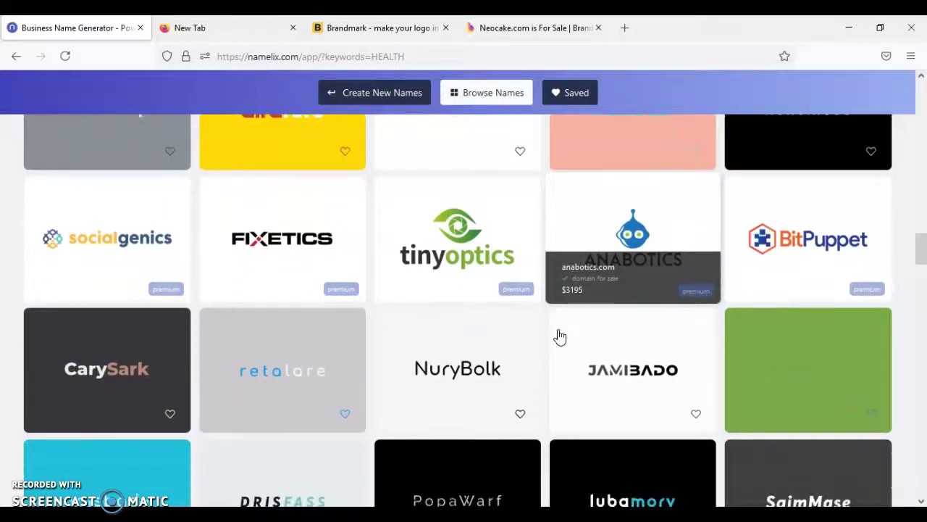
scroll(559, 337, down, 4)
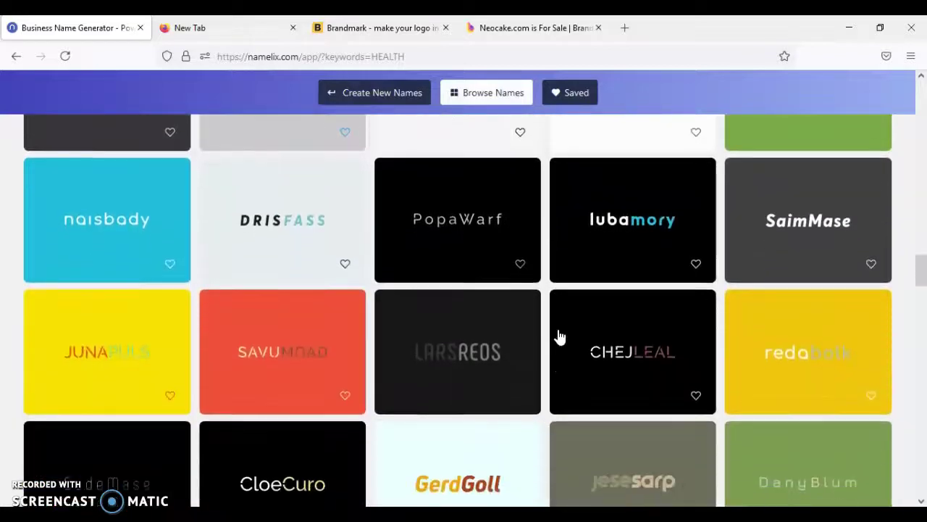
scroll(559, 337, down, 6)
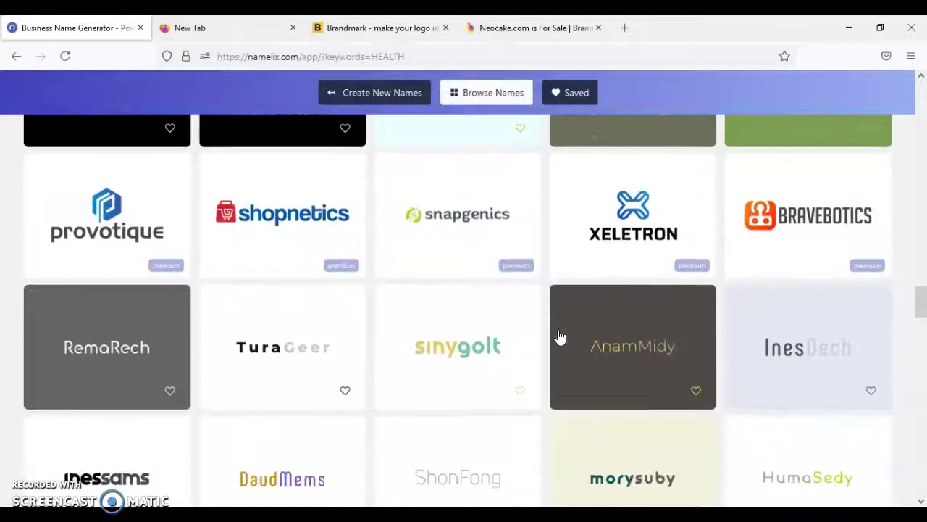
scroll(559, 336, down, 2)
scroll(559, 337, down, 1)
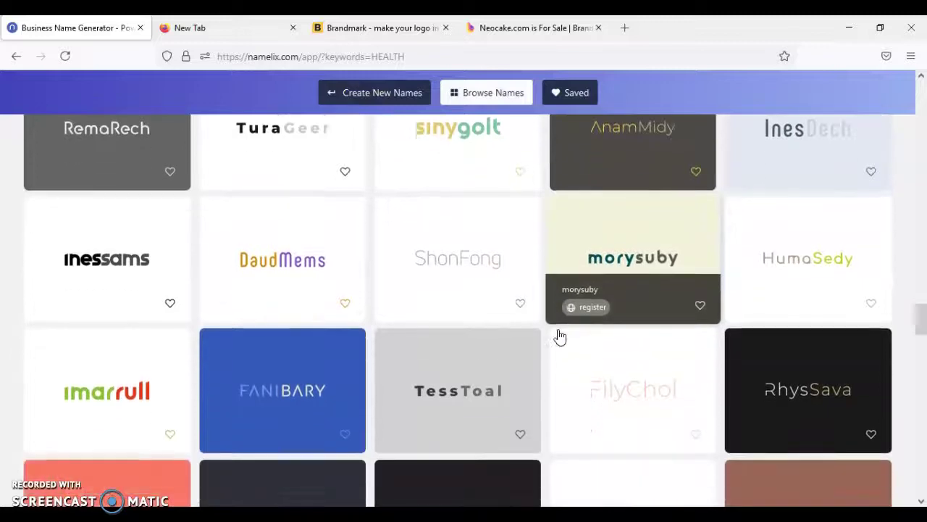
- Examine further ELETRONICS ideas, through the GoodBotics, ModernLogics and compubotics premium rows, down to the names around badicoss and EmyQuoss
scroll(559, 336, down, 4)
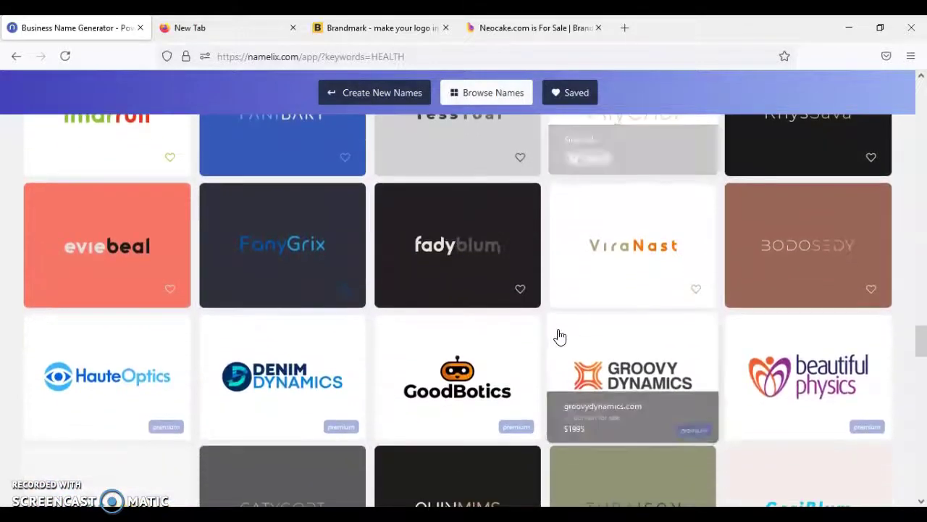
scroll(559, 337, down, 4)
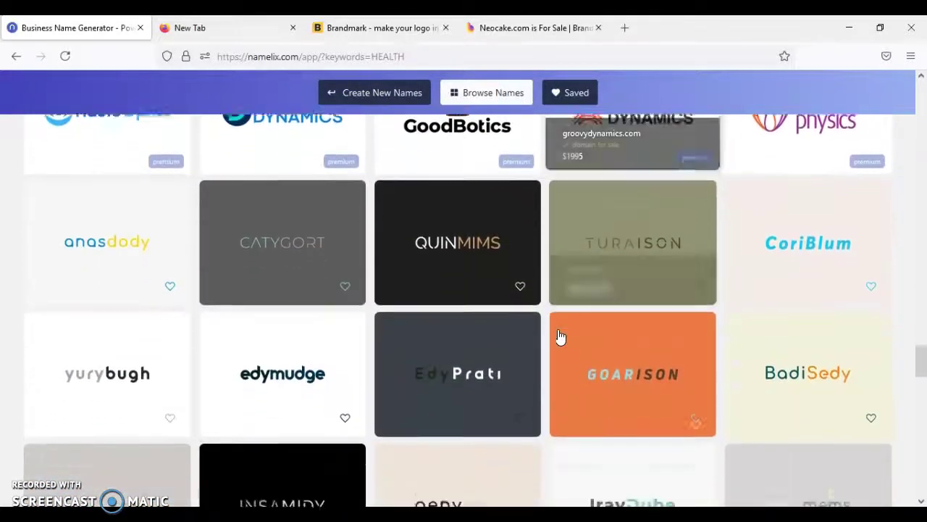
scroll(560, 336, down, 5)
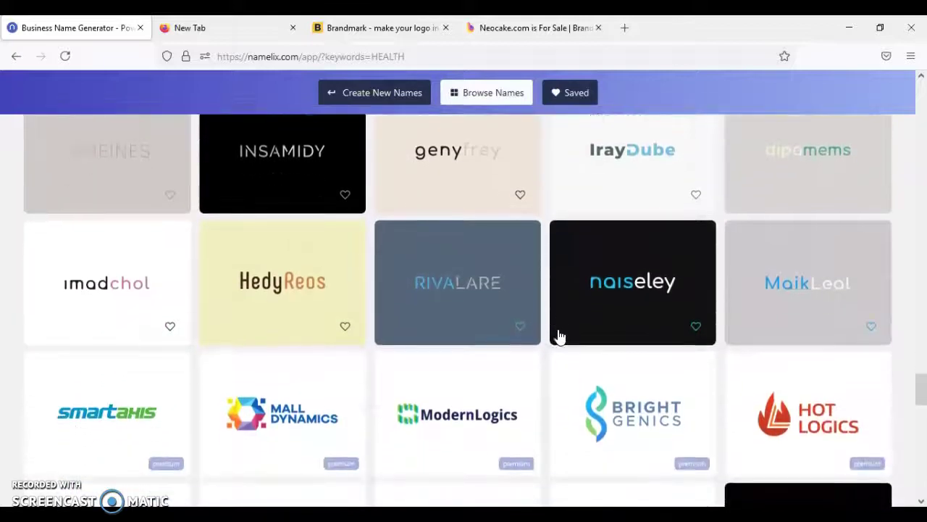
scroll(559, 337, down, 3)
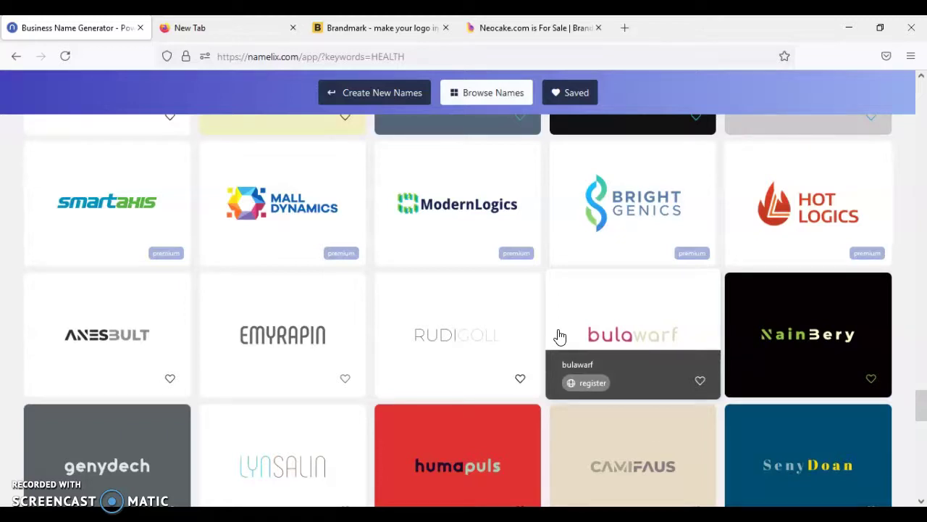
scroll(559, 336, down, 2)
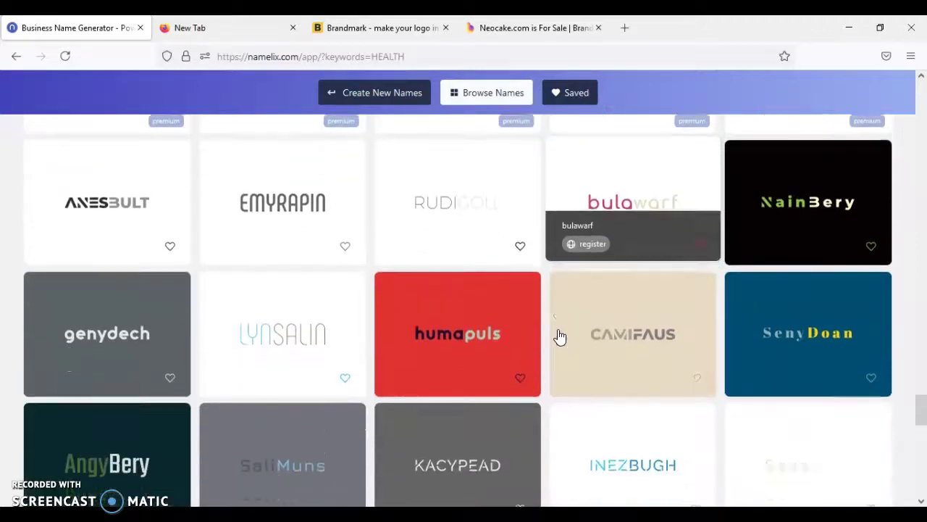
scroll(559, 336, down, 3)
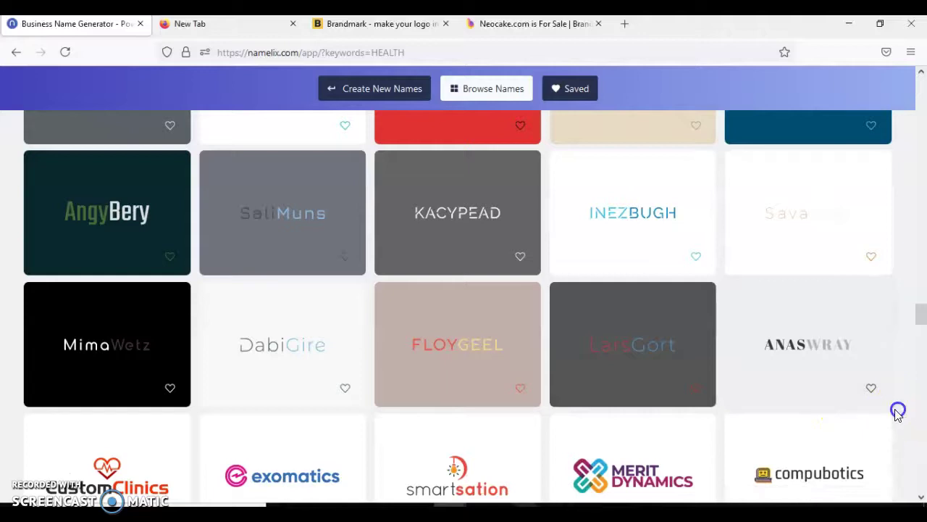
scroll(849, 411, down, 3)
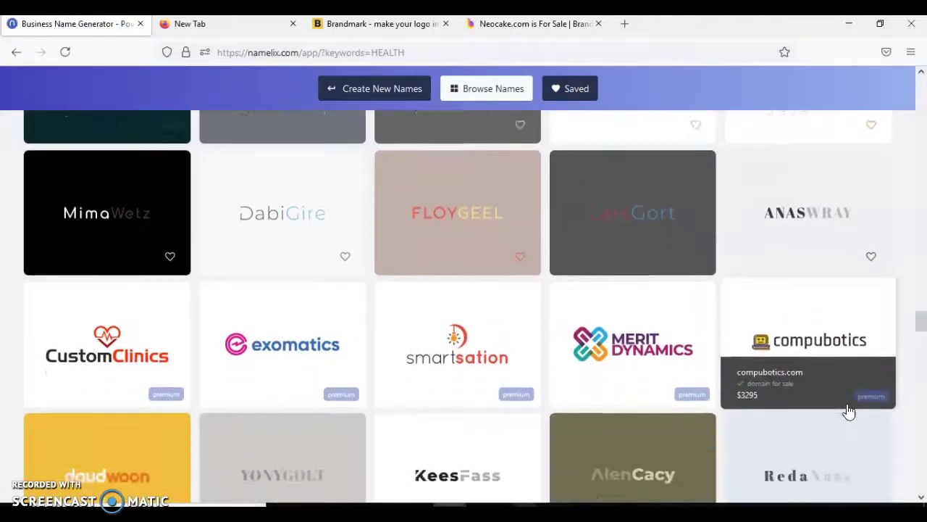
scroll(849, 410, down, 2)
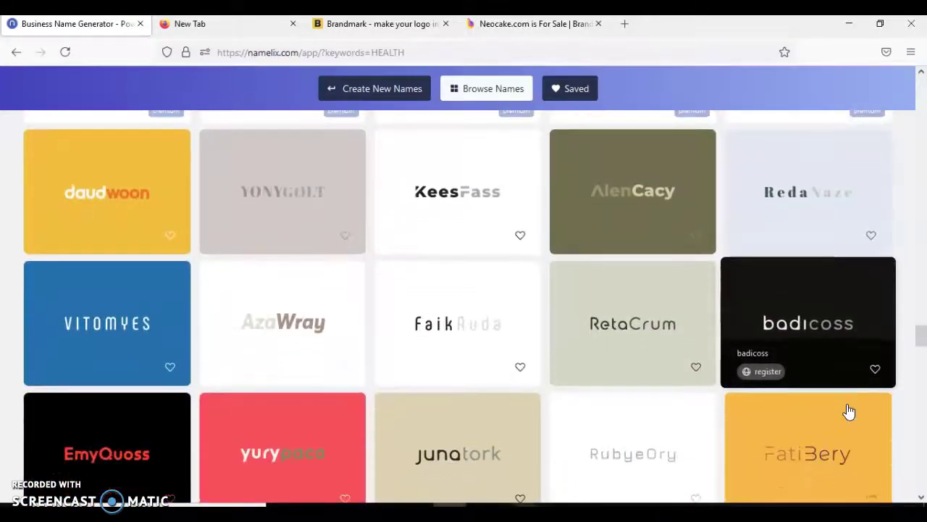
scroll(849, 411, down, 1)
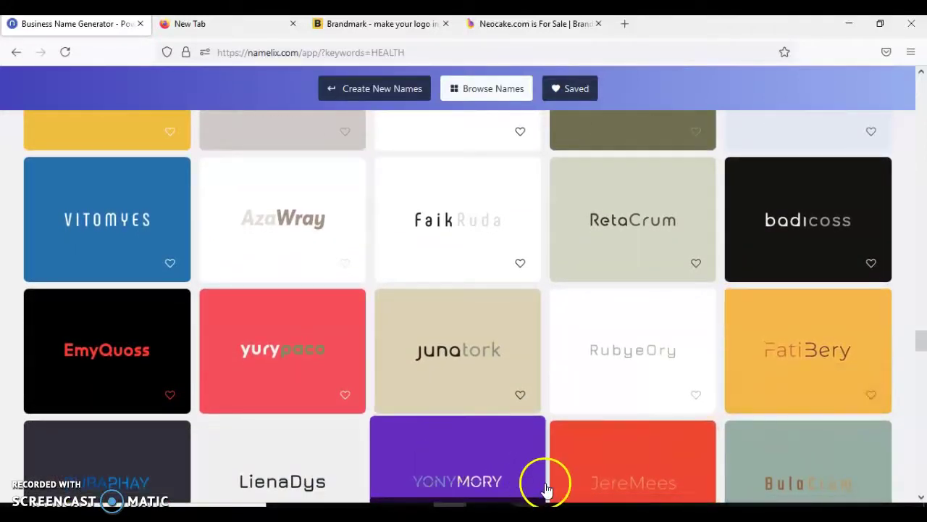
- Switch to the Trello card about coming up with a brand name, "1. Buni jina la brand yako"
mouse_move(551, 511)
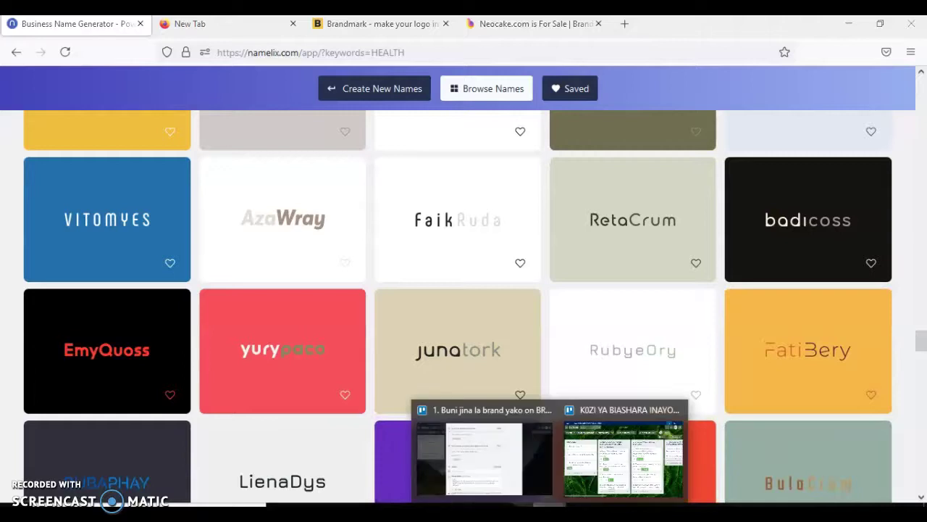
click(497, 481)
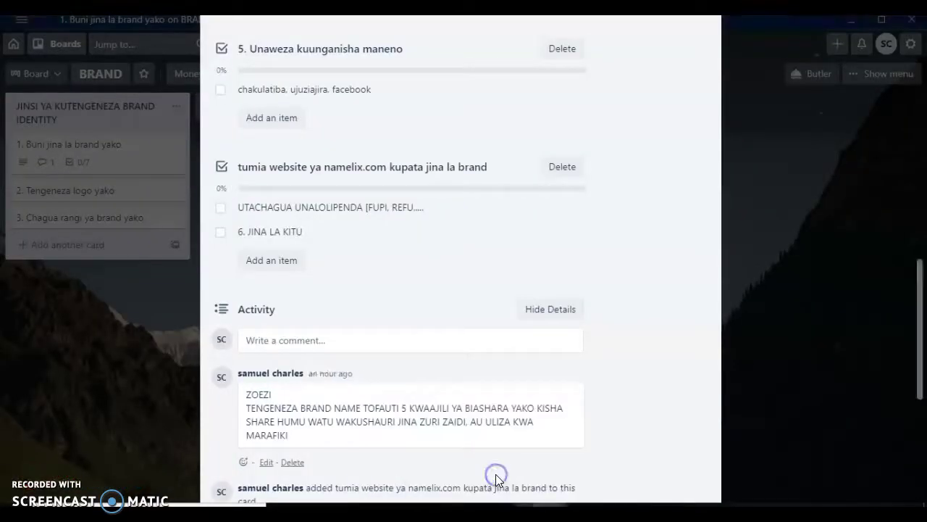